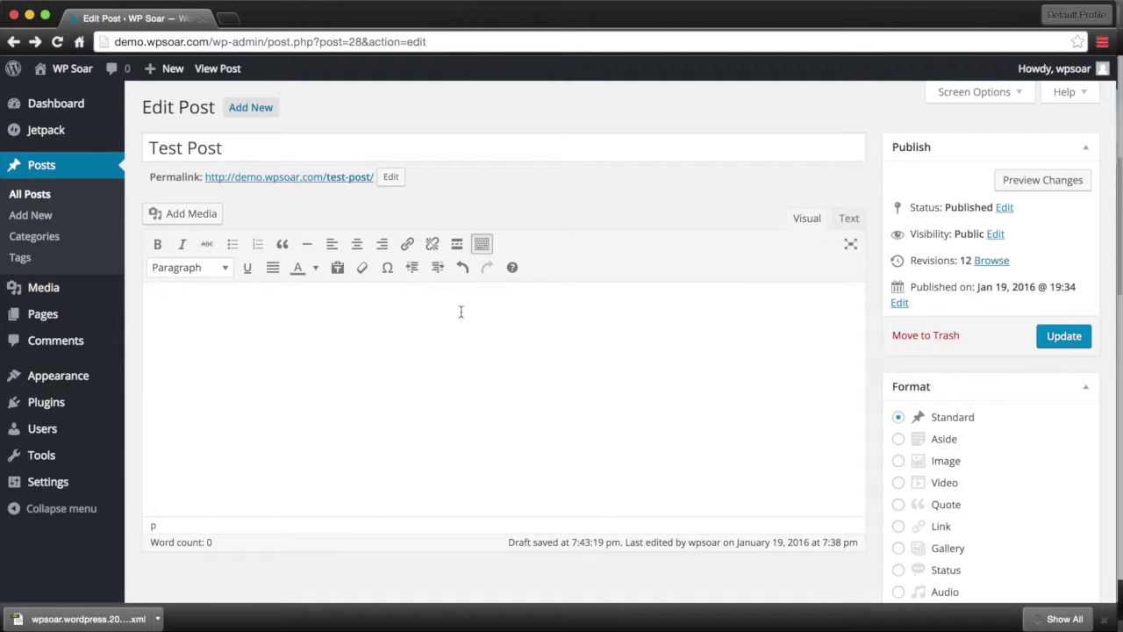
Type a bold 'Bold Text' line at the top of the post body
{"action": "left_click", "coordinate": [851, 219]}
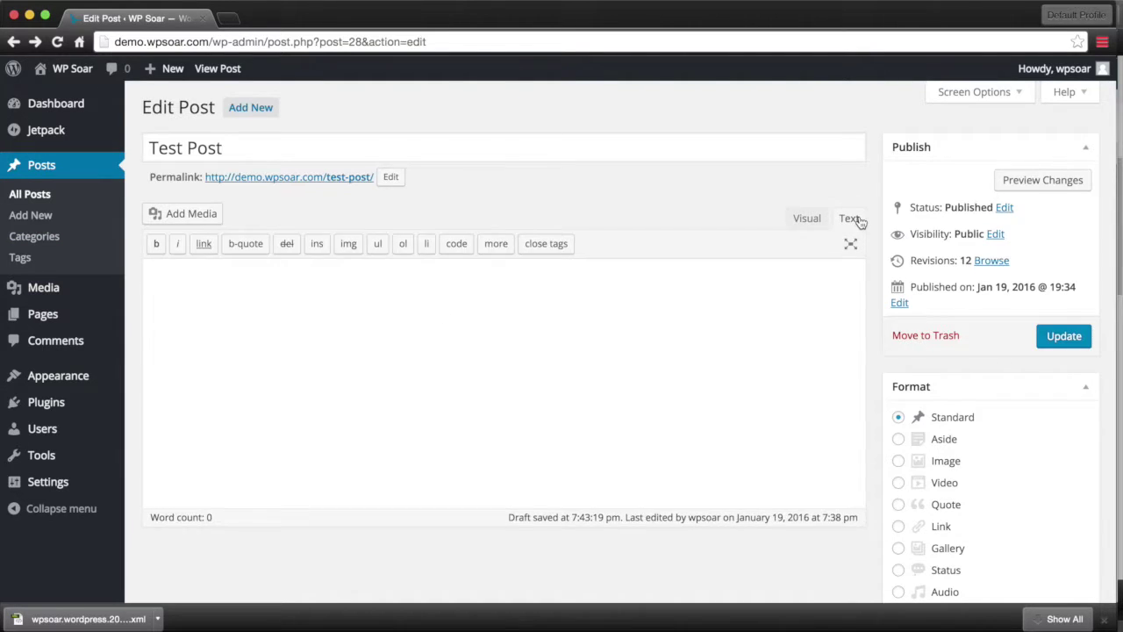
{"action": "left_click", "coordinate": [803, 218]}
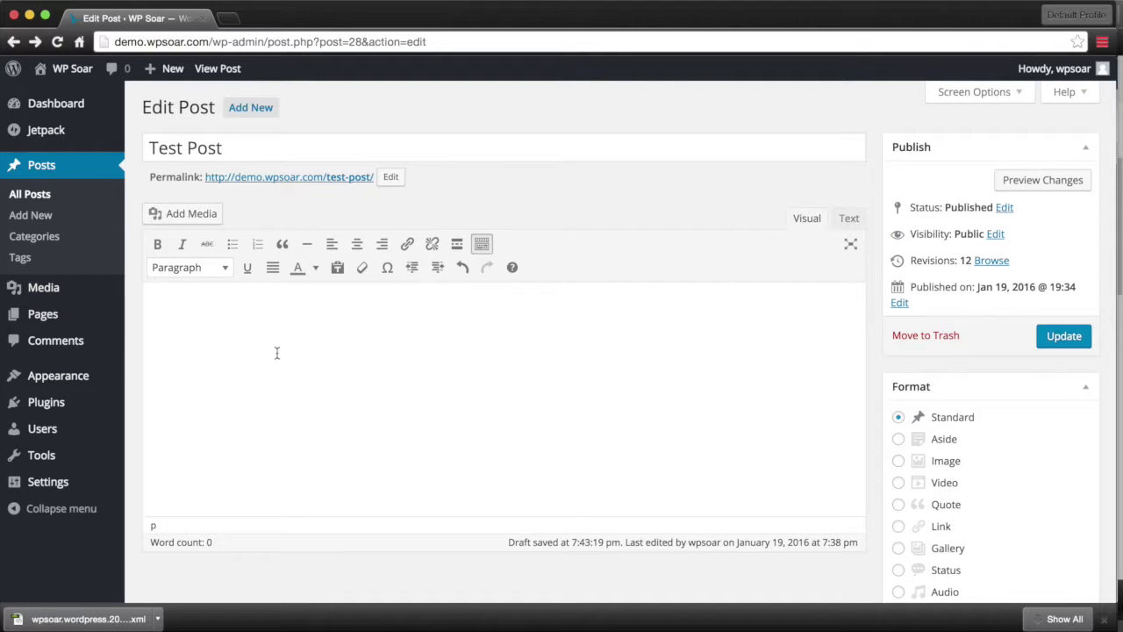
{"action": "left_click", "coordinate": [158, 246]}
{"action": "type", "text": "Bol"}
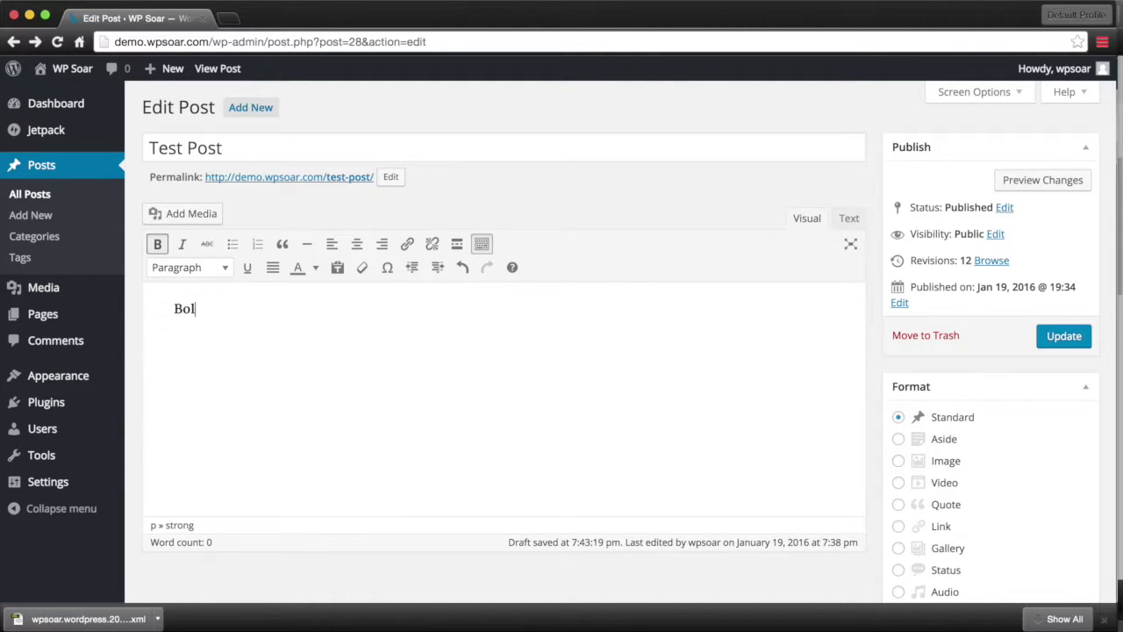
{"action": "type", "text": "d Text"}
{"action": "left_click", "coordinate": [158, 244]}
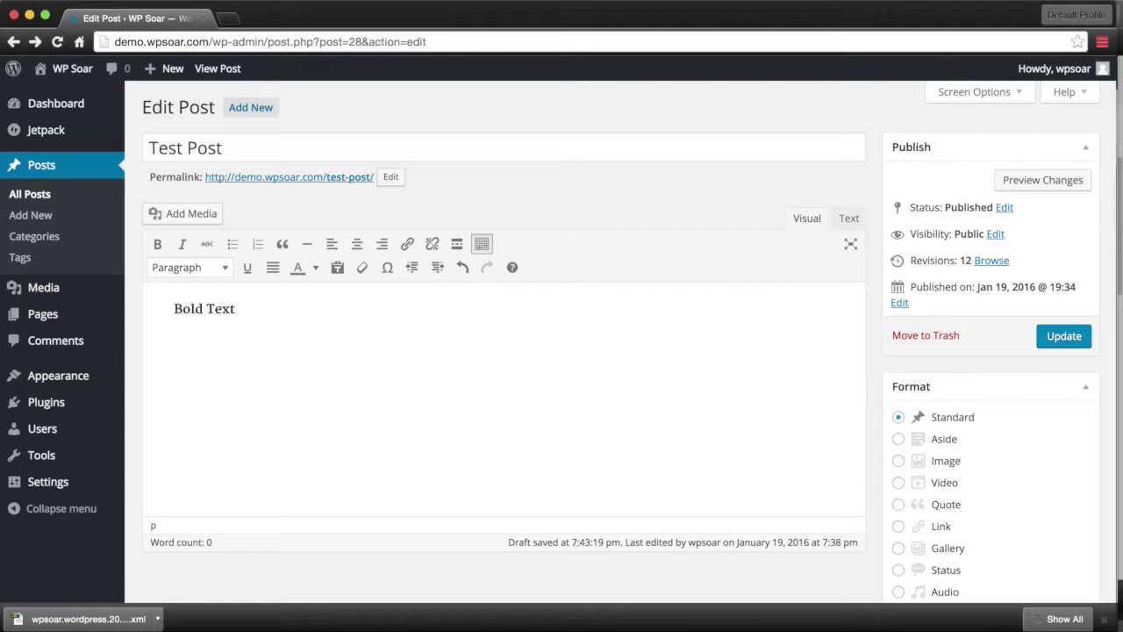
Add an italic 'Italicized Text' line on a new paragraph below it
{"action": "key", "text": "Return"}
{"action": "left_click", "coordinate": [182, 245]}
{"action": "type", "text": "Italicized Text"}
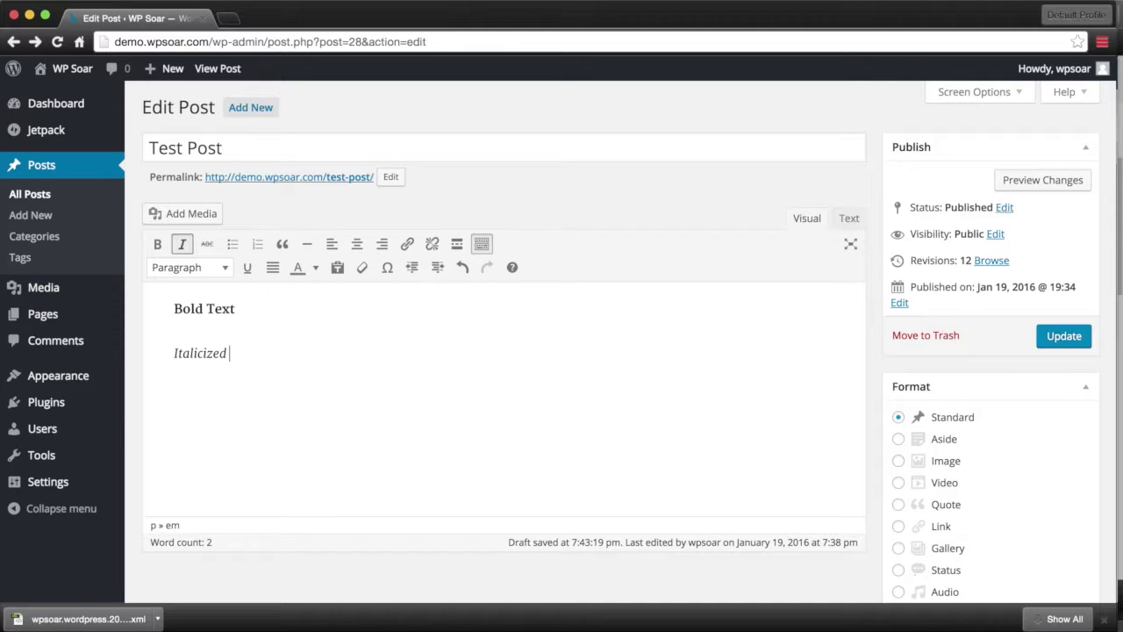
{"action": "left_click", "coordinate": [181, 245]}
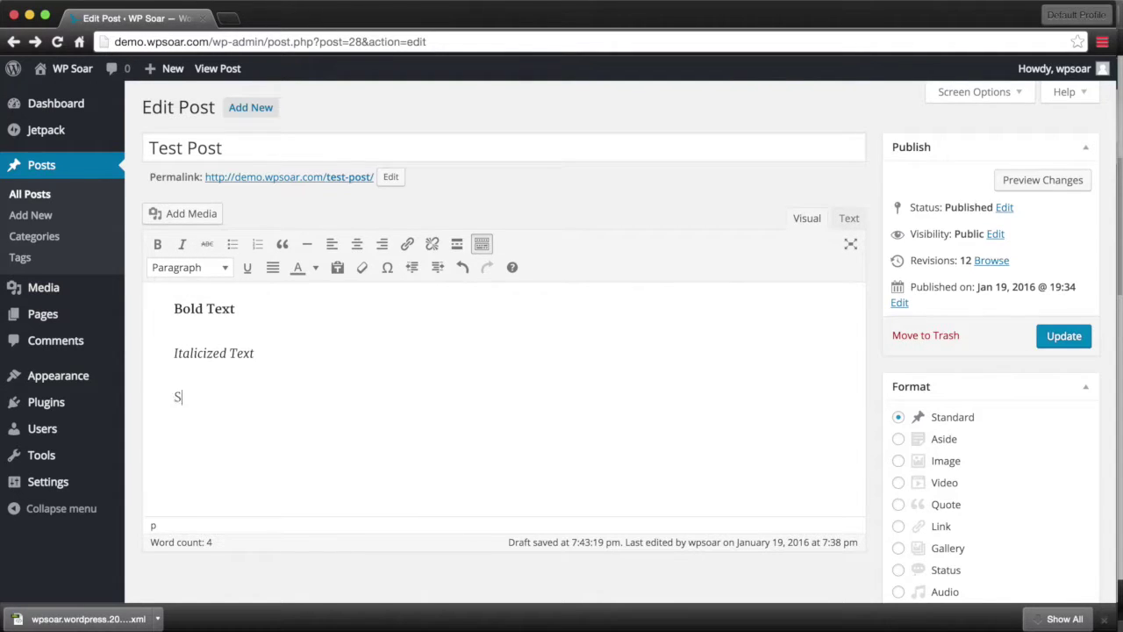
Type 'Strikethrough Text' on a third line, strike it through, and start a new paragraph
{"action": "type", "text": "trike Te"}
{"action": "key", "text": "BackSpace"}
{"action": "key", "text": "BackSpace"}
{"action": "key", "text": "BackSpace"}
{"action": "type", "text": "trh"}
{"action": "key", "text": "BackSpace"}
{"action": "type", "text": "ough Text"}
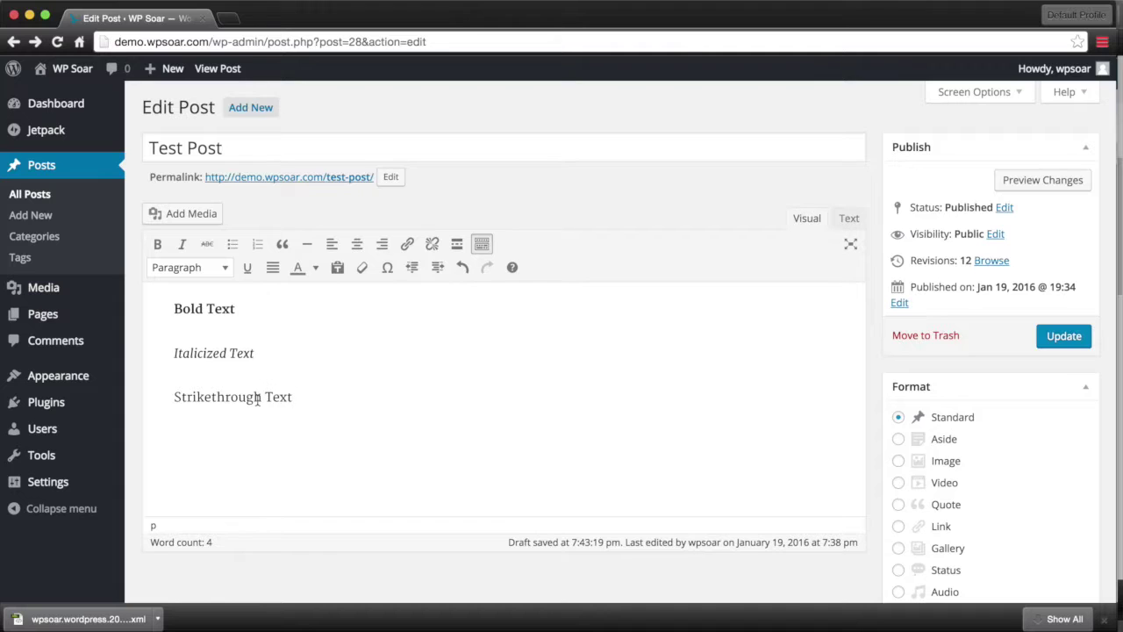
{"action": "triple_click", "coordinate": [257, 400]}
{"action": "left_click", "coordinate": [207, 244]}
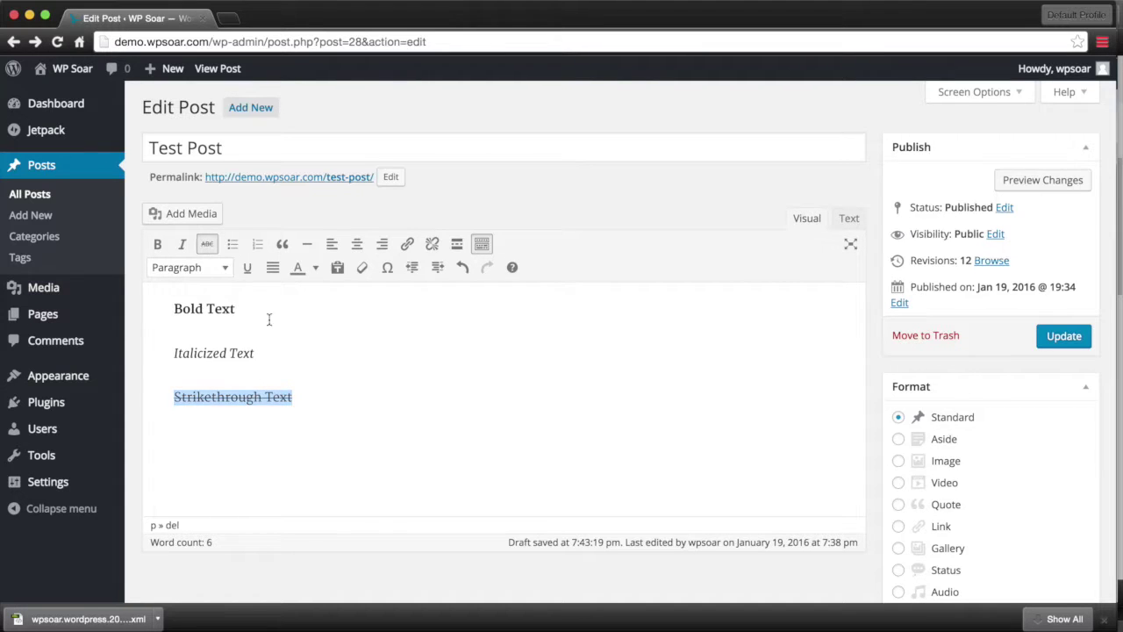
{"action": "left_click", "coordinate": [306, 395]}
{"action": "key", "text": "Return"}
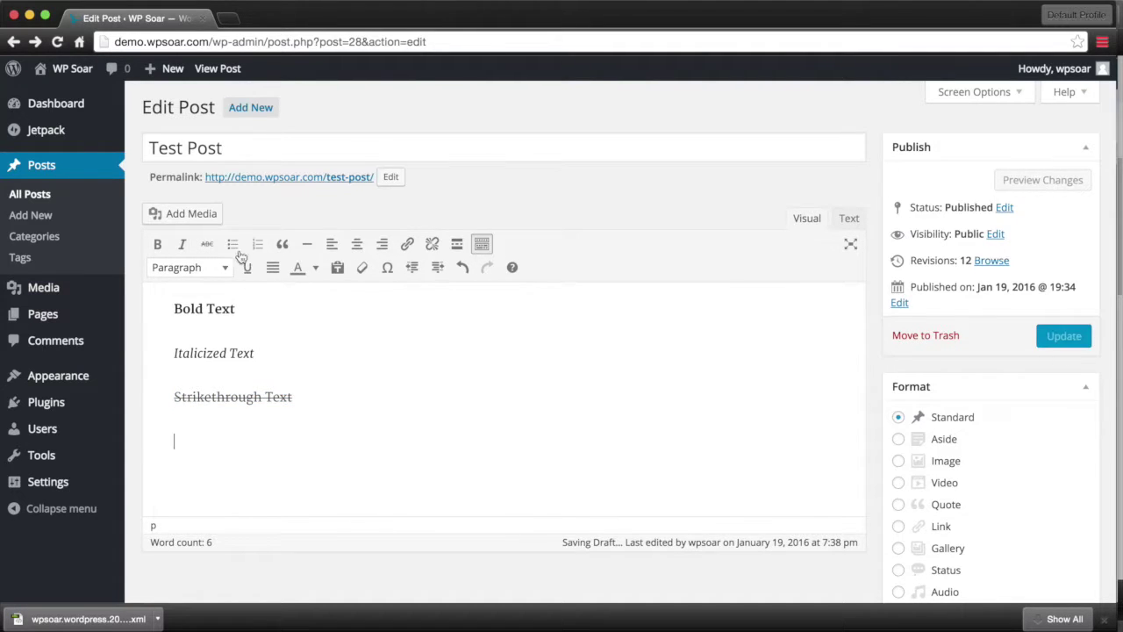
Create a bulleted list of 'Bulleted Item 1' and 'Bulleted Item 2', briefly trying numbered style
{"action": "left_click", "coordinate": [234, 248]}
{"action": "type", "text": "Bulleted Item 1 "}
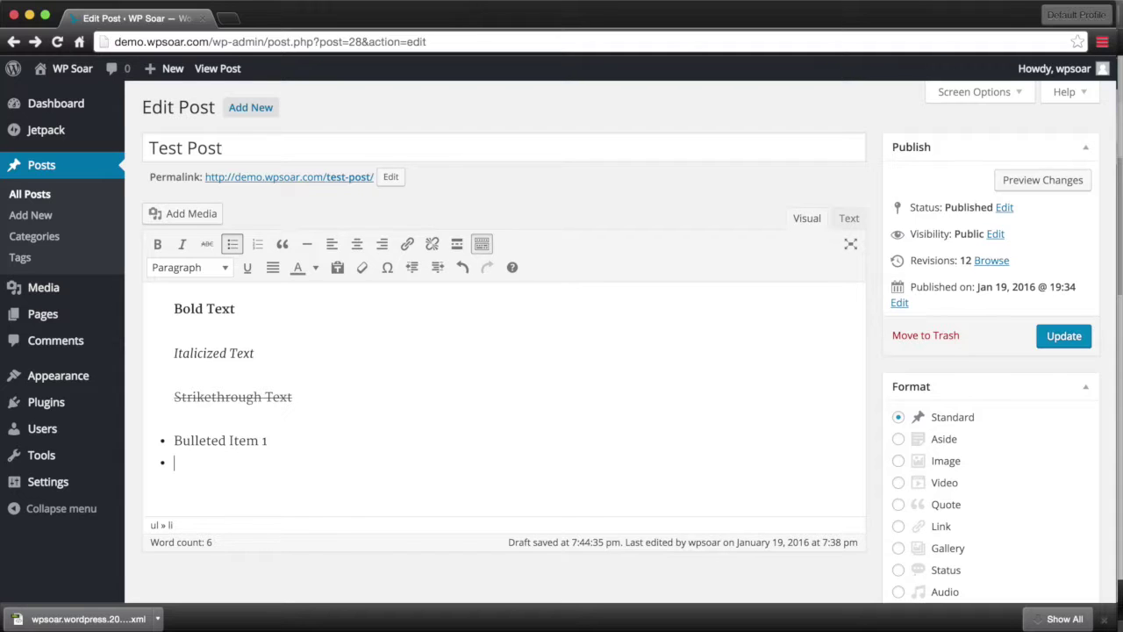
{"action": "type", "text": "Bulleted Item"}
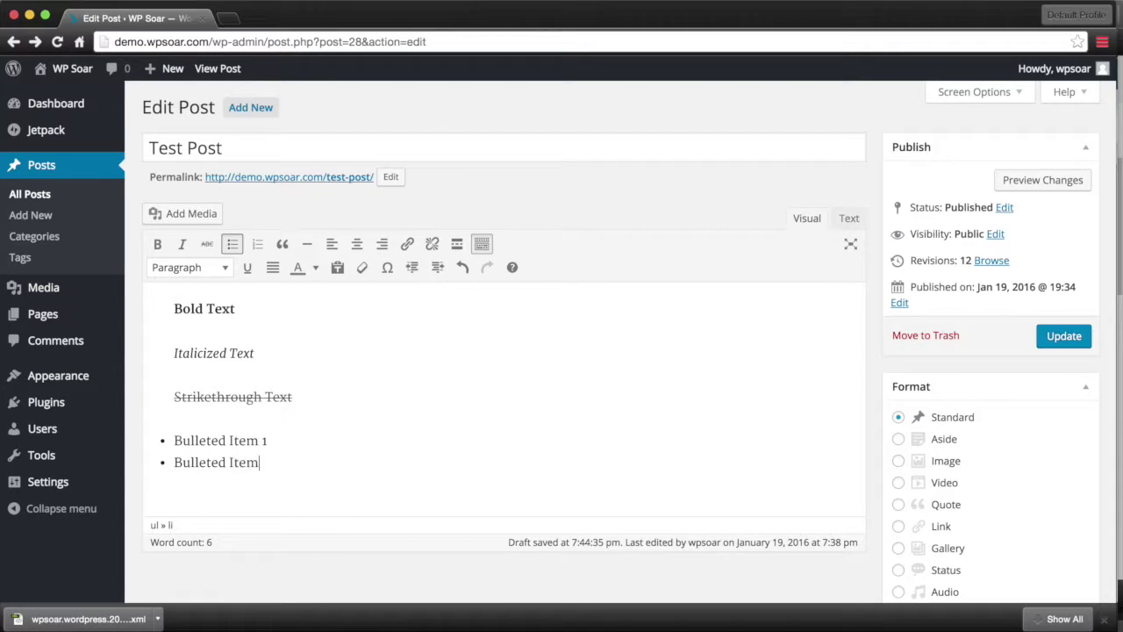
{"action": "type", "text": " 2"}
{"action": "key", "text": "Return"}
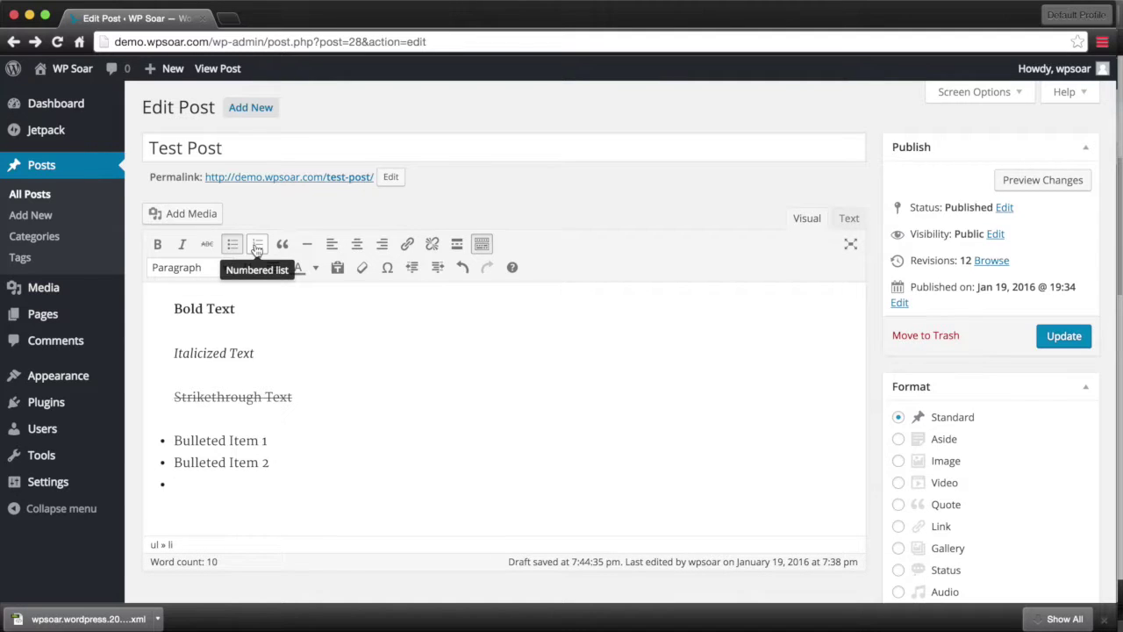
{"action": "left_click", "coordinate": [257, 246]}
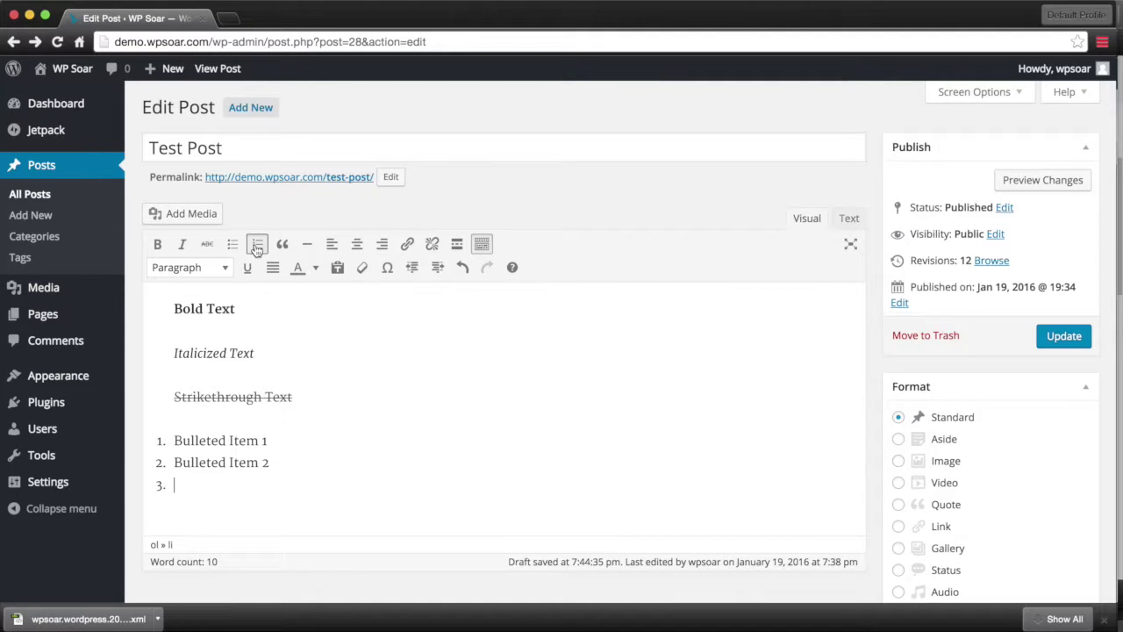
{"action": "key", "text": "Return"}
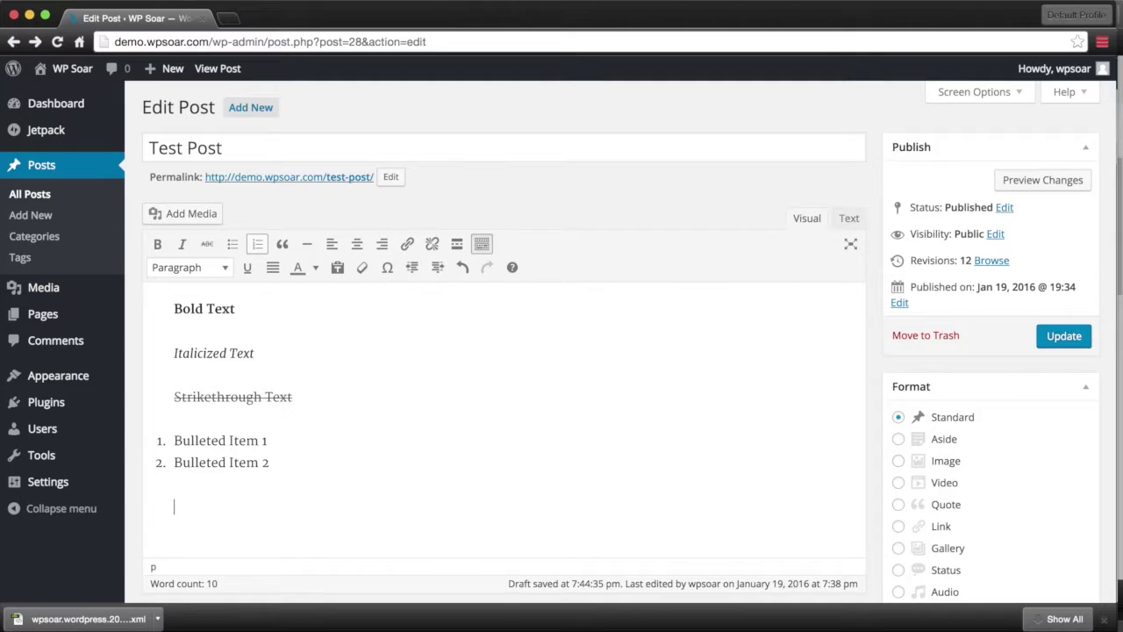
{"action": "key", "text": "BackSpace"}
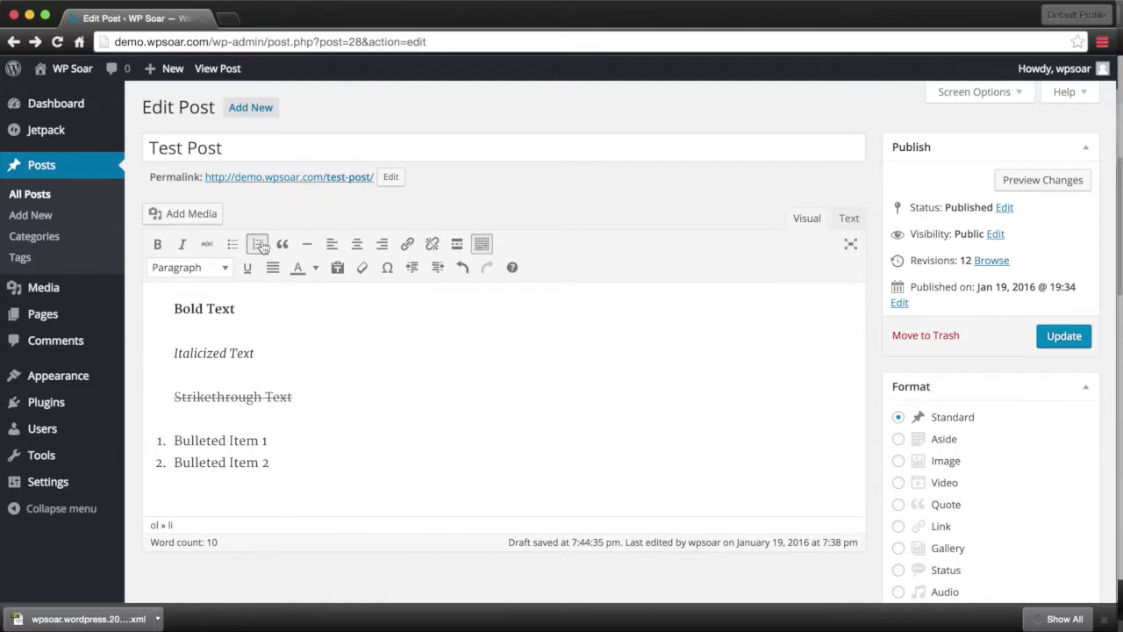
{"action": "left_click", "coordinate": [237, 246]}
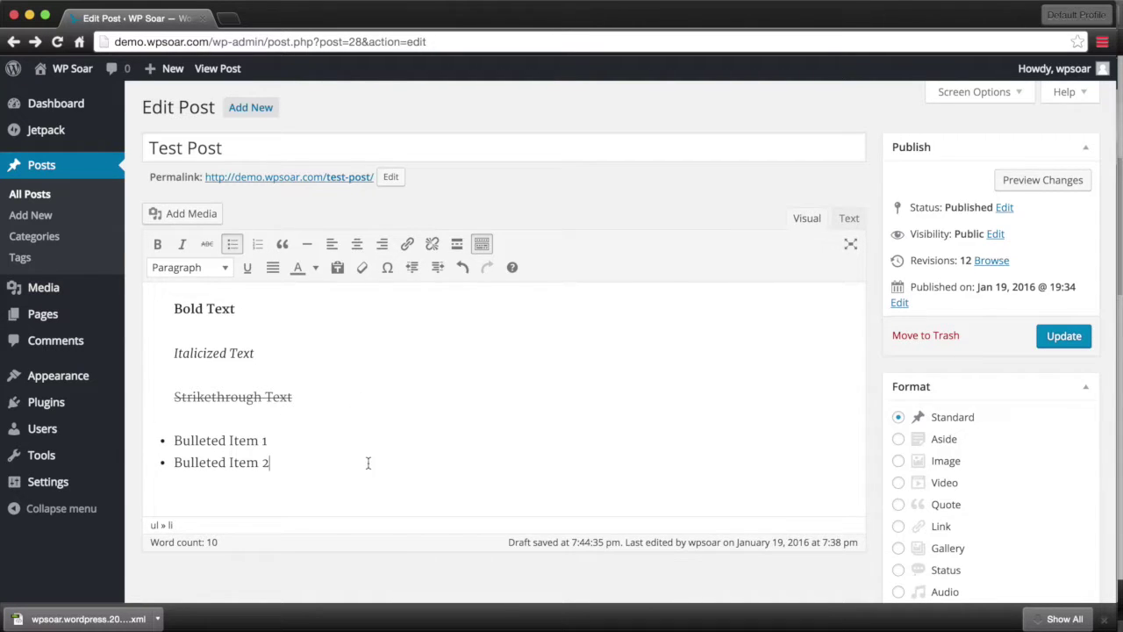
{"action": "key", "text": "Return"}
{"action": "key", "text": "Return"}
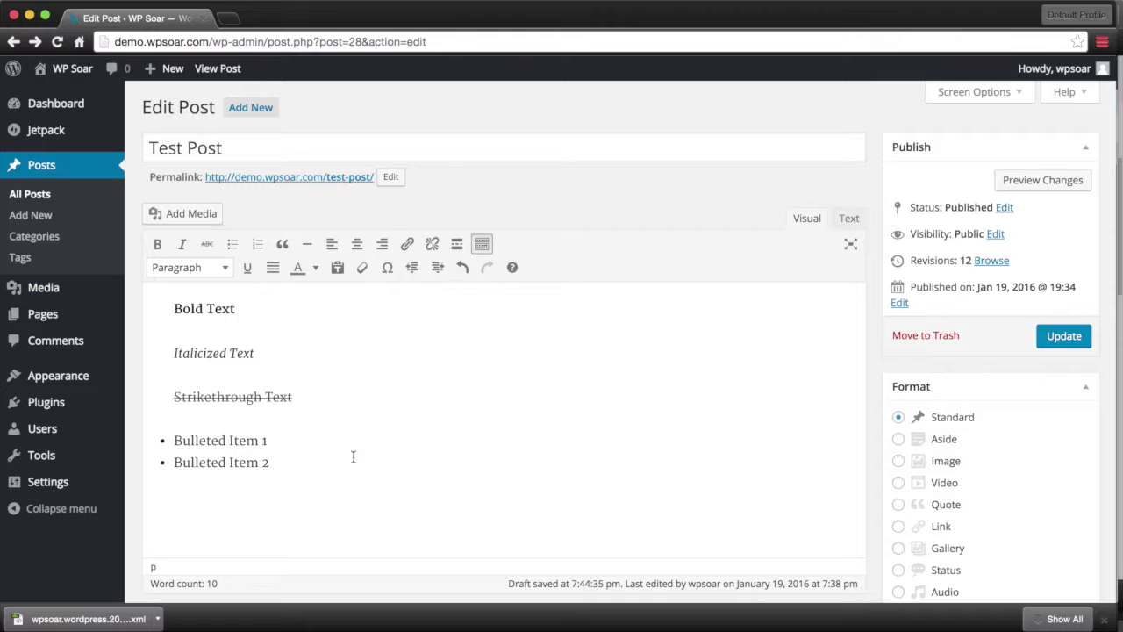
Add a 'Block Quote' blockquote, then a horizontal line on the plain line beneath it
{"action": "left_click", "coordinate": [283, 247]}
{"action": "type", "text": "Block "}
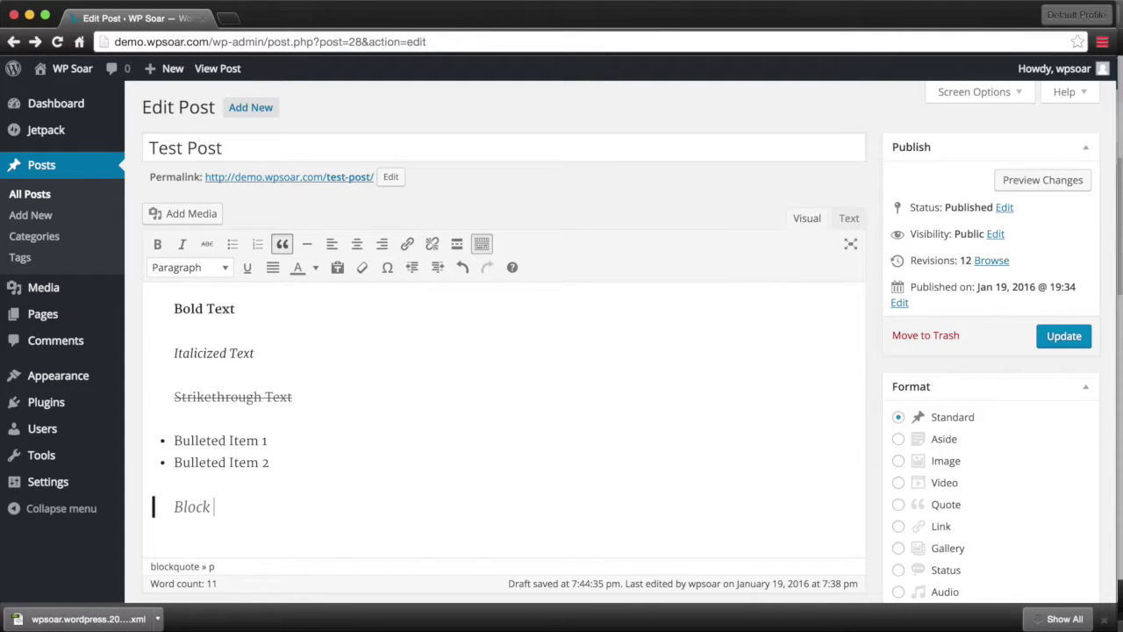
{"action": "type", "text": "Quote"}
{"action": "key", "text": "Return"}
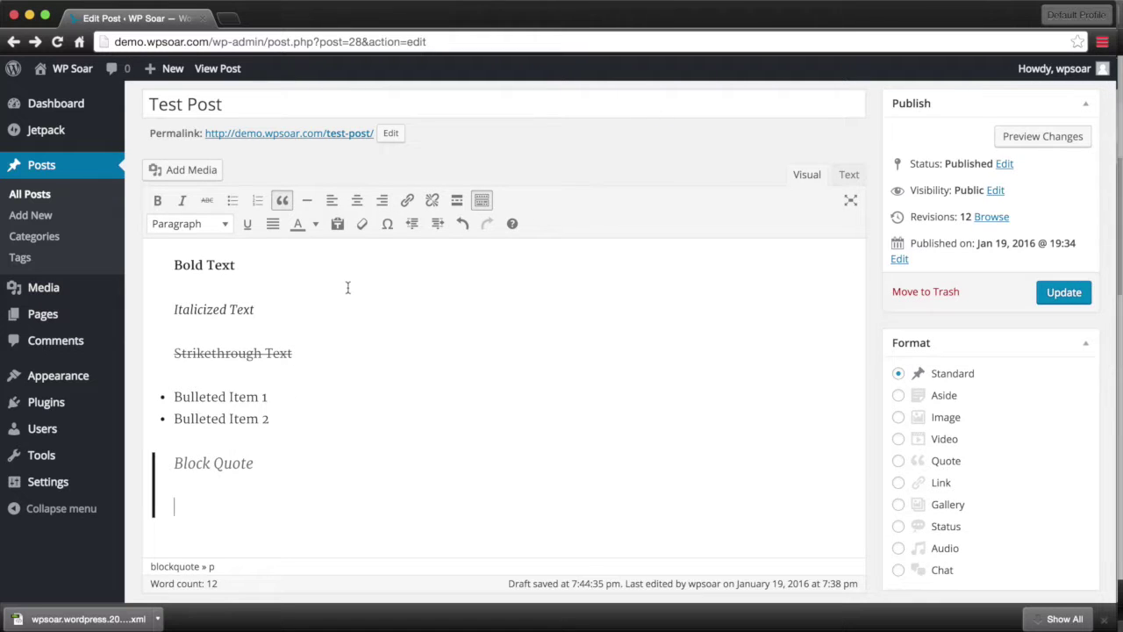
{"action": "left_click", "coordinate": [284, 198]}
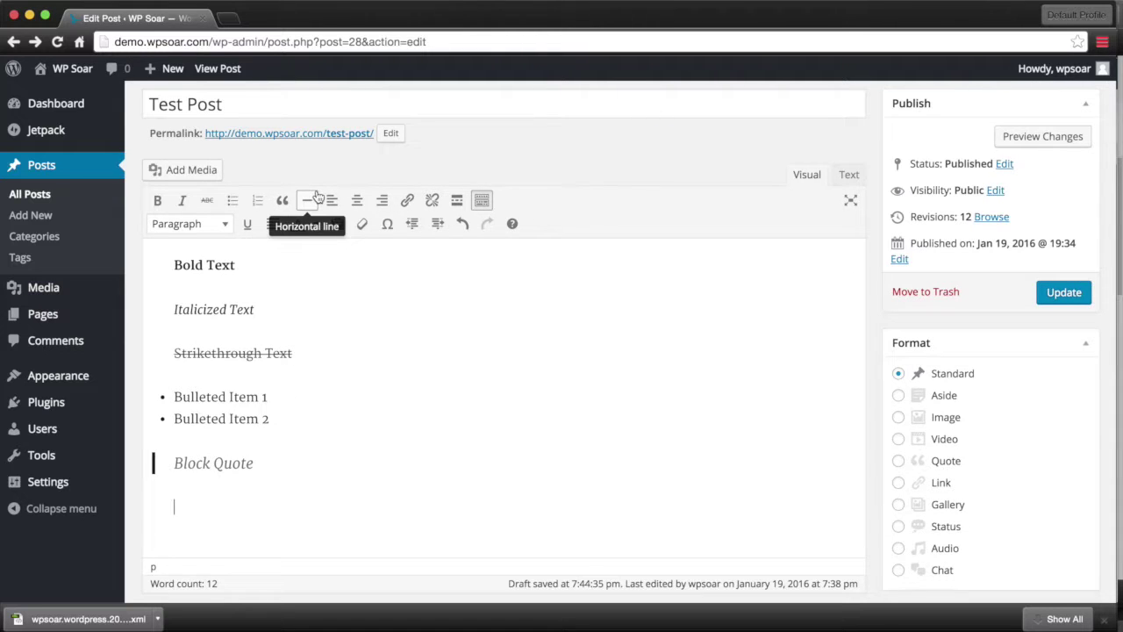
{"action": "left_click", "coordinate": [316, 197]}
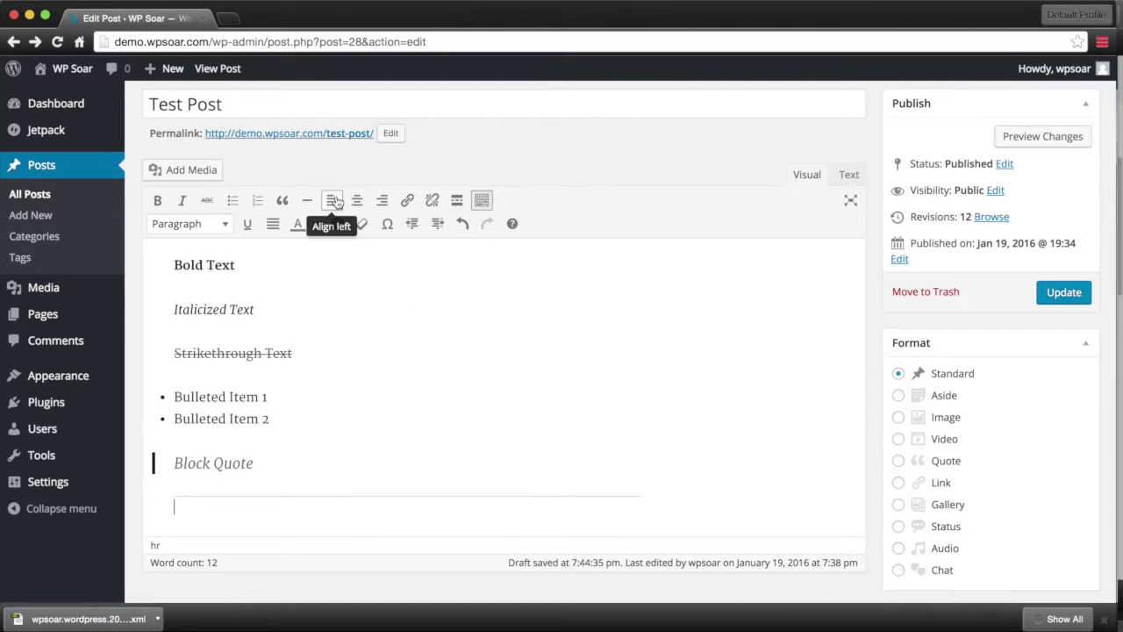
{"action": "scroll", "coordinate": [270, 334], "scroll_direction": "up", "scroll_amount": 1}
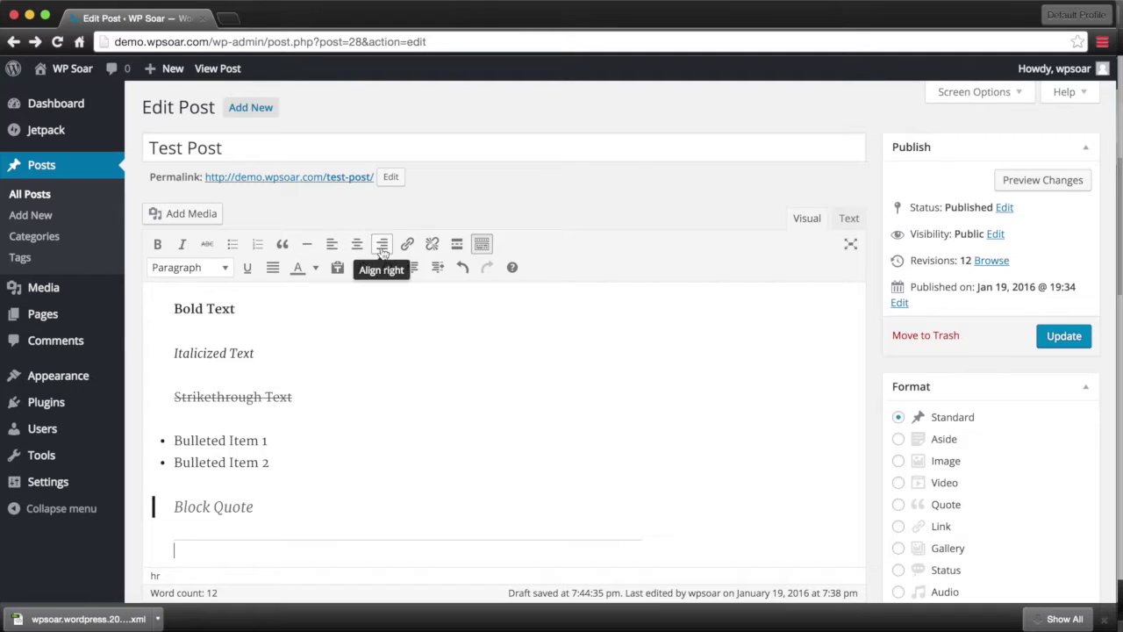
Right-align the Bold Text and Italicized Text lines, then return them to left alignment
{"action": "triple_click", "coordinate": [224, 307]}
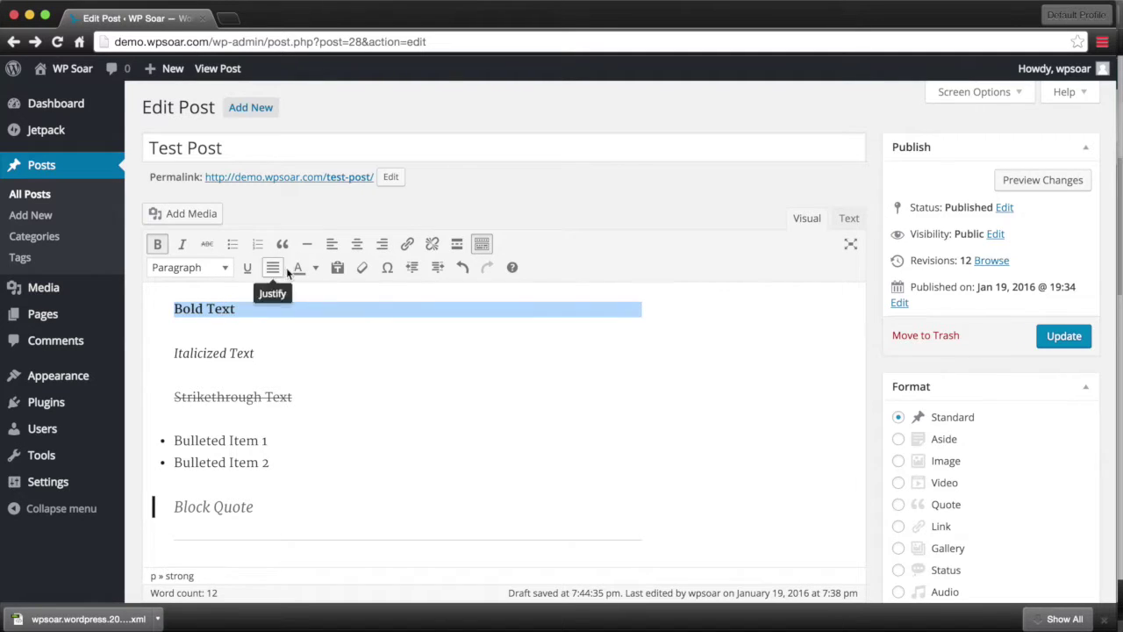
{"action": "left_click", "coordinate": [276, 312]}
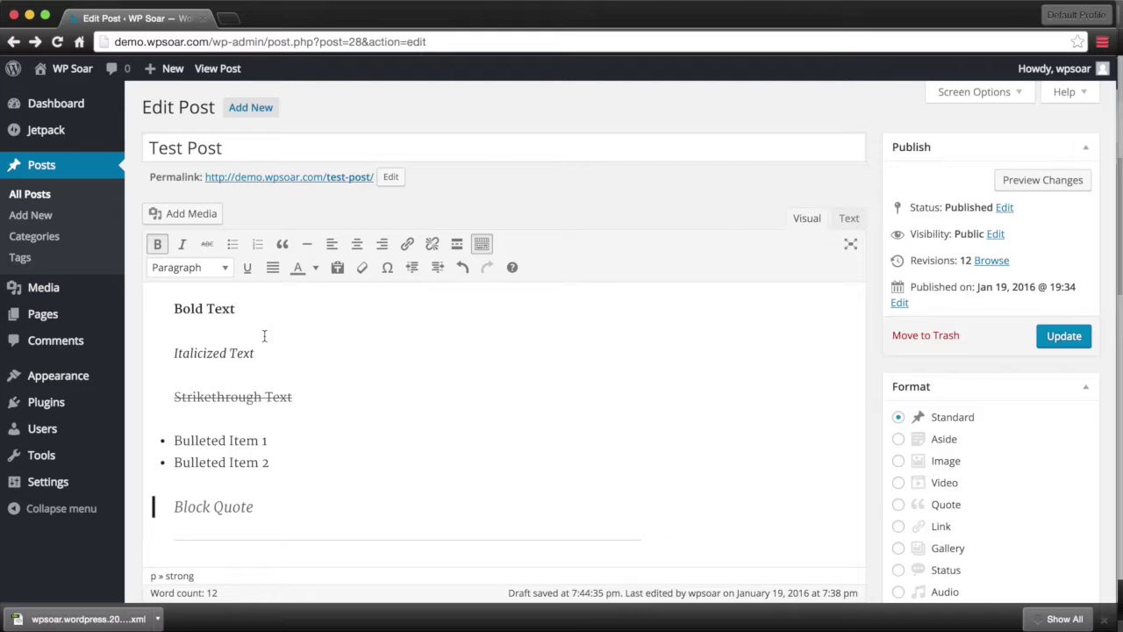
{"action": "key", "text": "Right"}
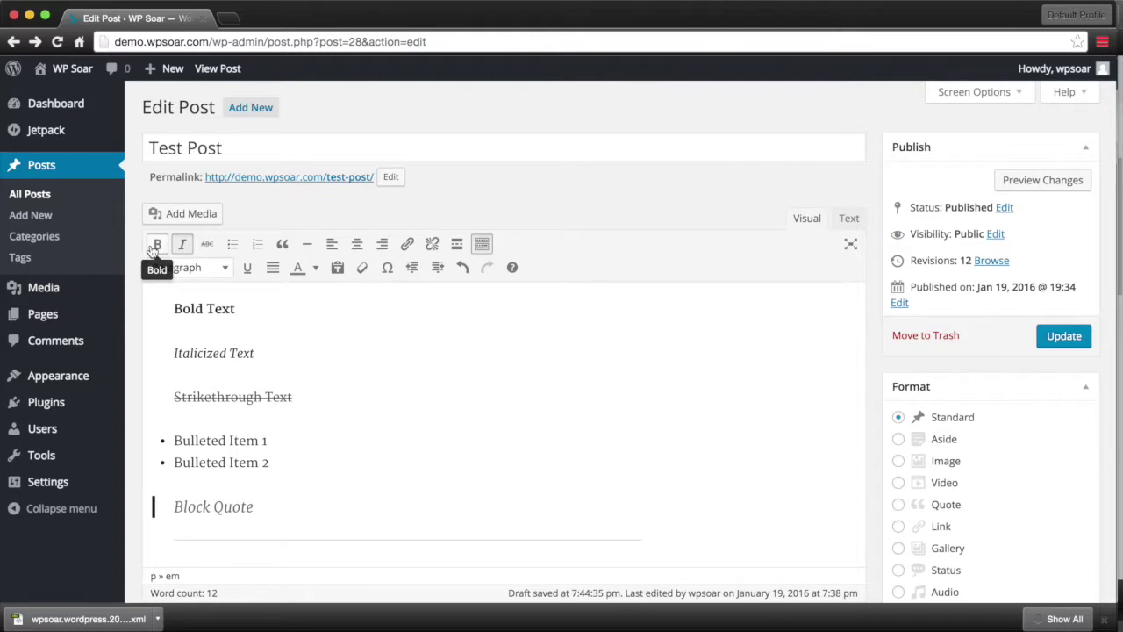
{"action": "triple_click", "coordinate": [207, 307]}
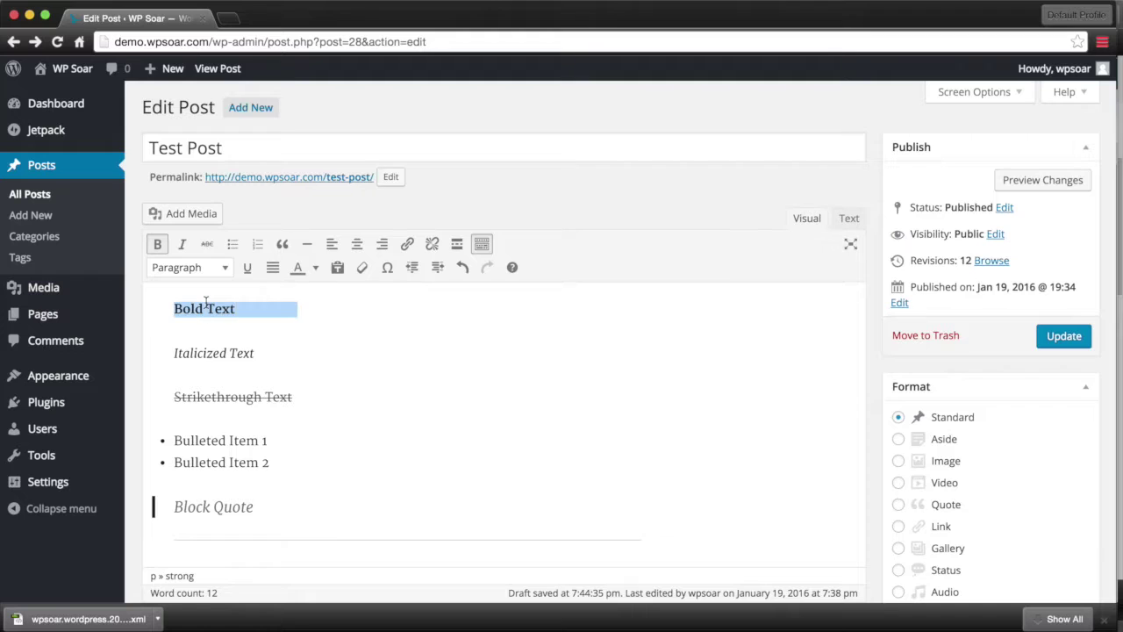
{"action": "left_click", "coordinate": [373, 250]}
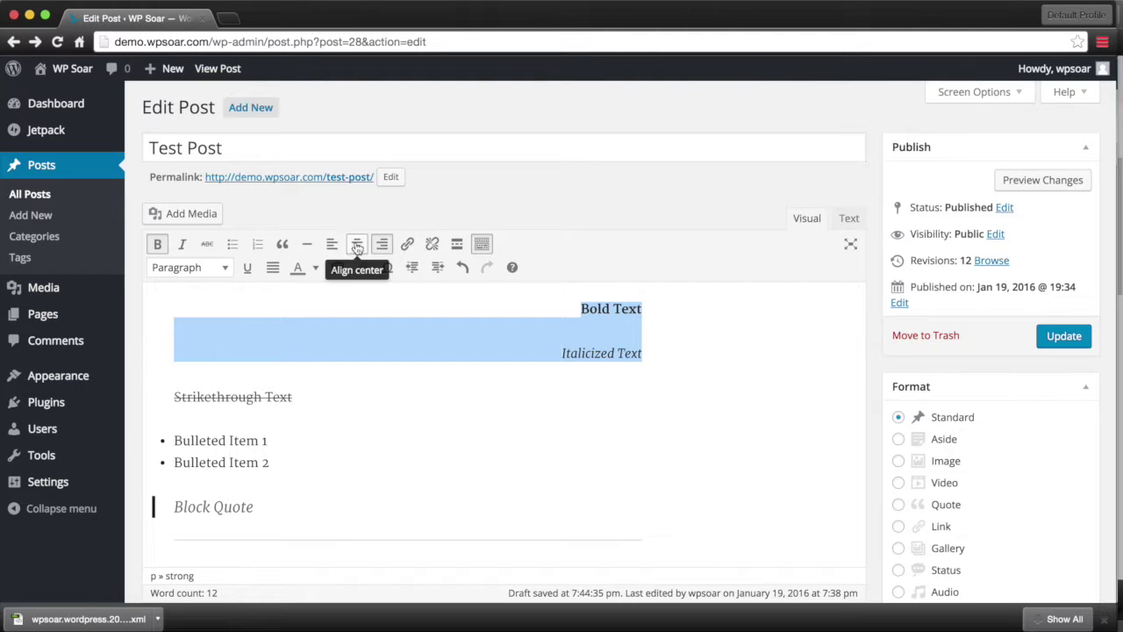
{"action": "left_click", "coordinate": [331, 244]}
{"action": "left_click", "coordinate": [242, 309]}
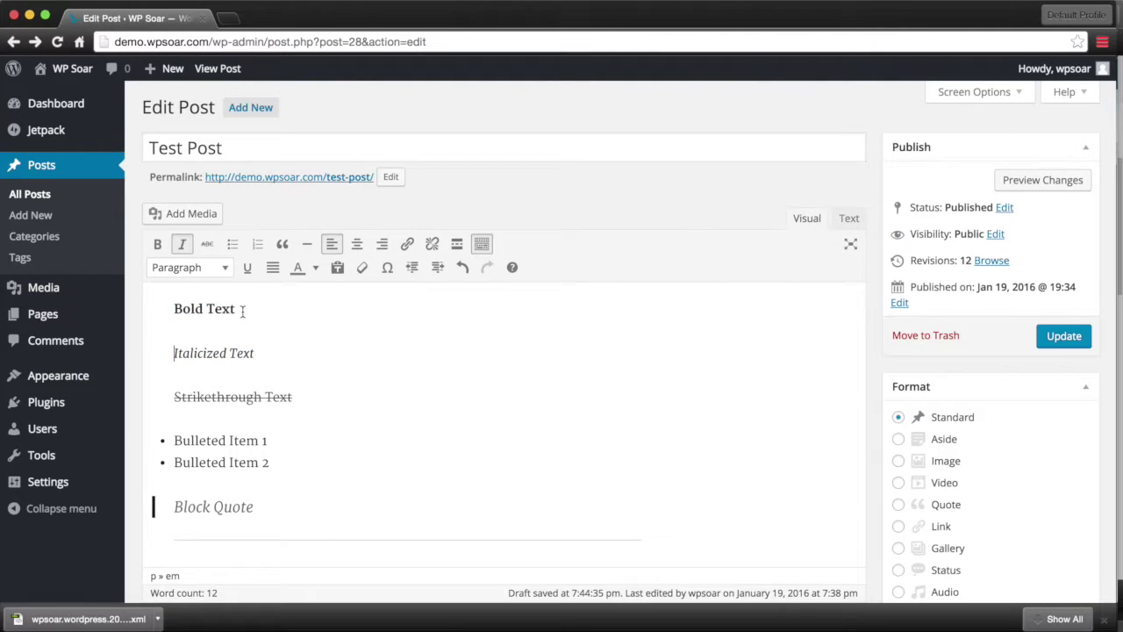
{"action": "triple_click", "coordinate": [243, 309]}
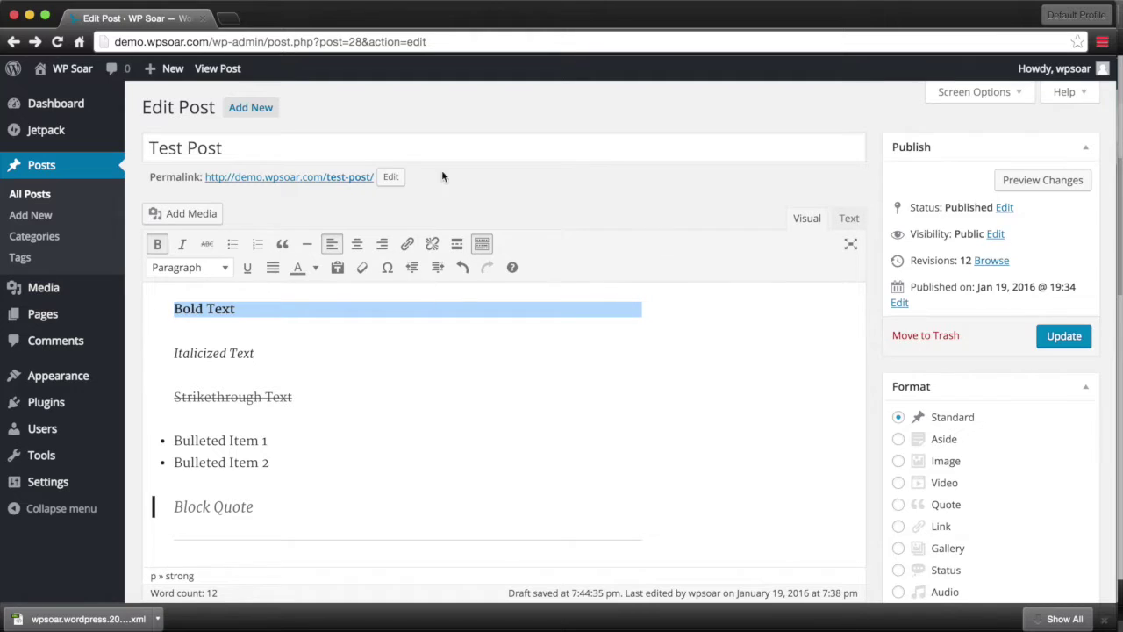
{"action": "left_click", "coordinate": [848, 219]}
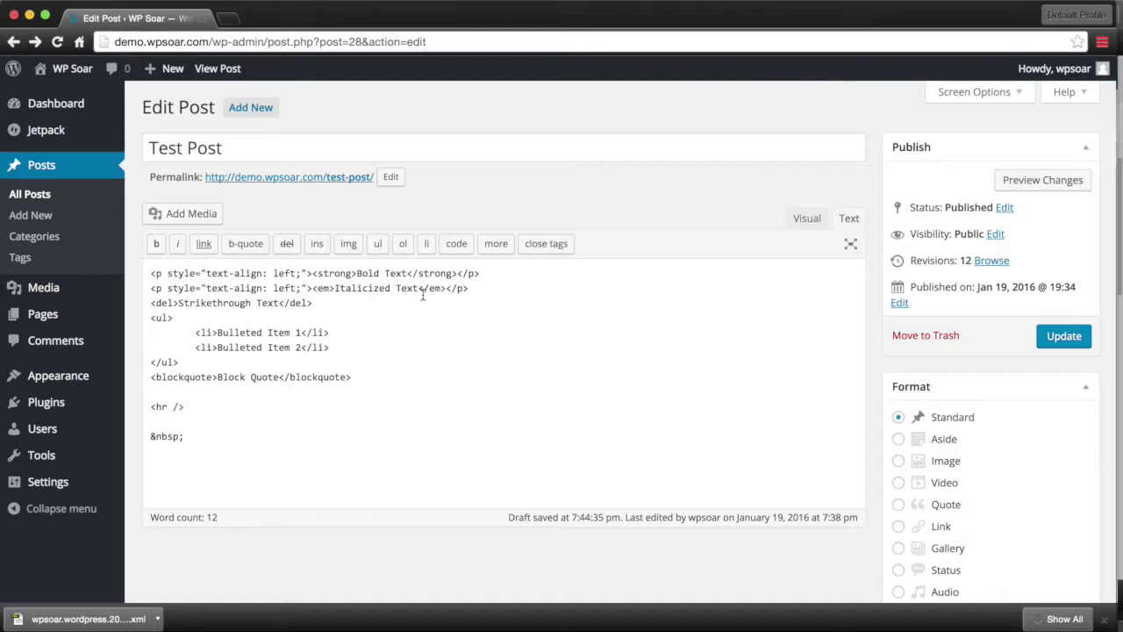
After checking the HTML source, right-align only the Bold Text line in the visual editor
{"action": "mouse_move", "coordinate": [478, 301]}
{"action": "left_mouse_down"}
{"action": "mouse_move", "coordinate": [142, 281]}
{"action": "mouse_move", "coordinate": [226, 275]}
{"action": "mouse_move", "coordinate": [239, 288]}
{"action": "left_mouse_up"}
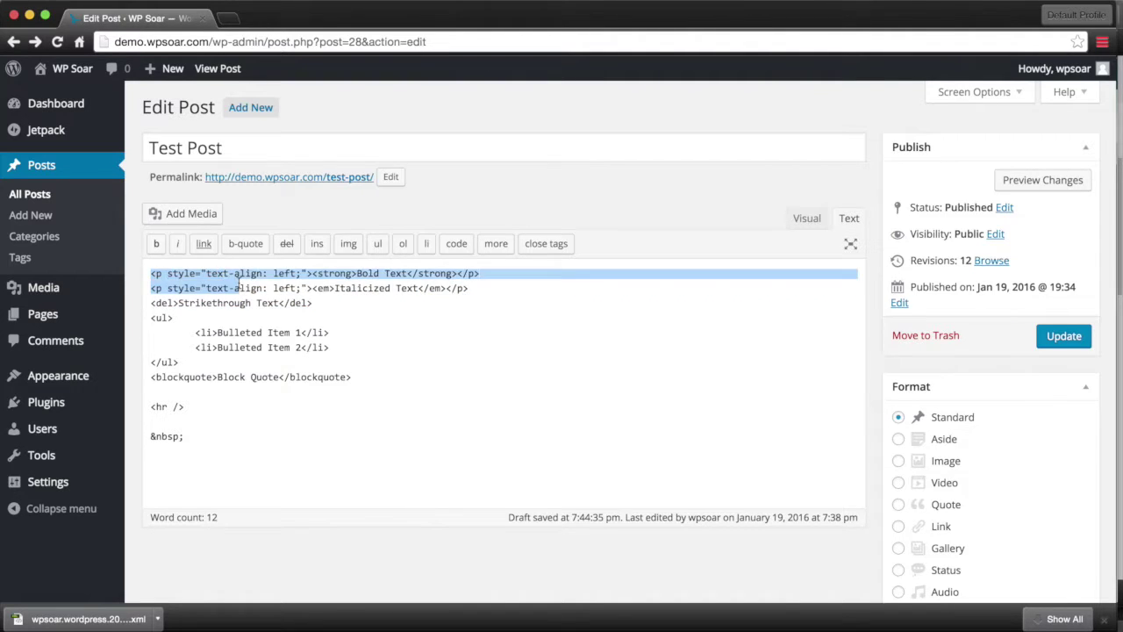
{"action": "left_click", "coordinate": [806, 219]}
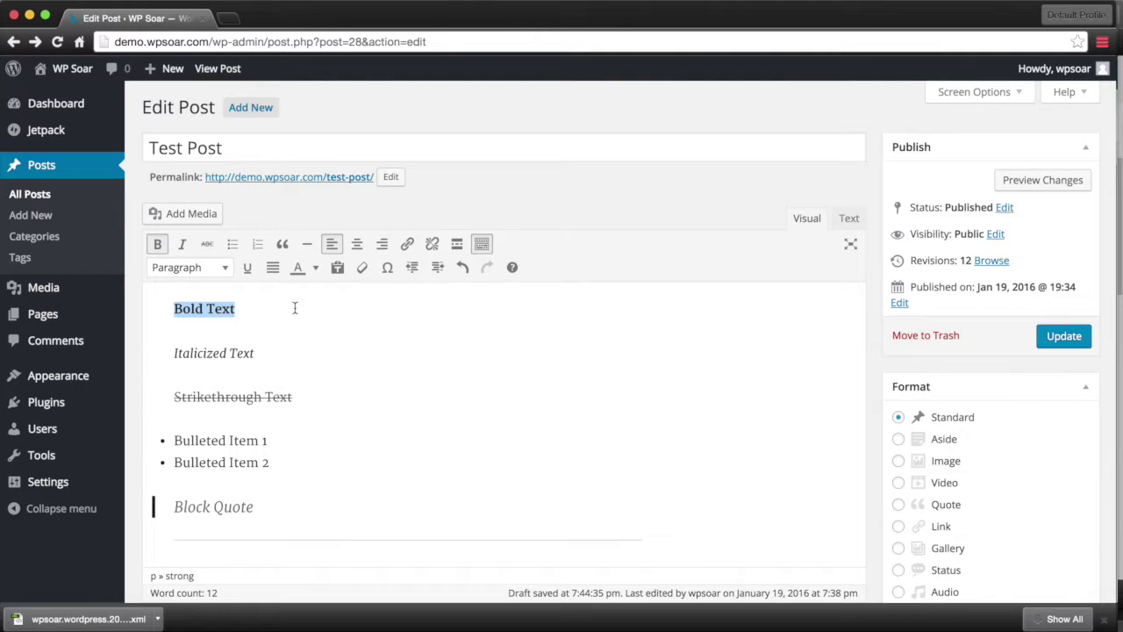
{"action": "left_click", "coordinate": [222, 308]}
{"action": "left_click_drag", "start_coordinate": [243, 310], "coordinate": [172, 309]}
{"action": "left_click", "coordinate": [383, 245]}
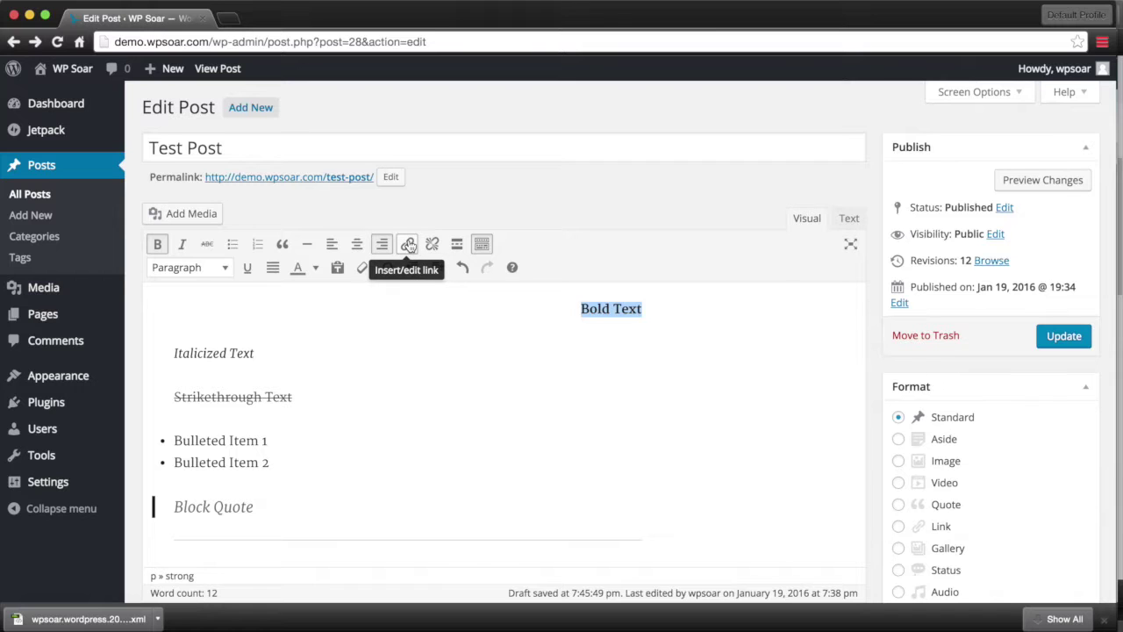
{"action": "left_click", "coordinate": [409, 245]}
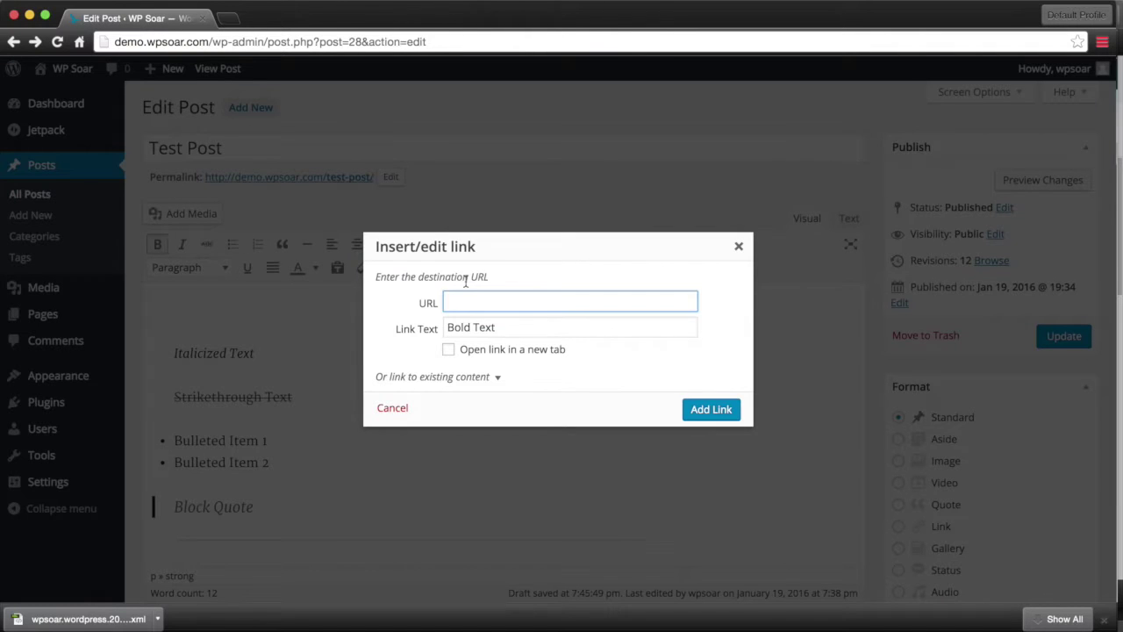
{"action": "type", "text": "http://www.google.com"}
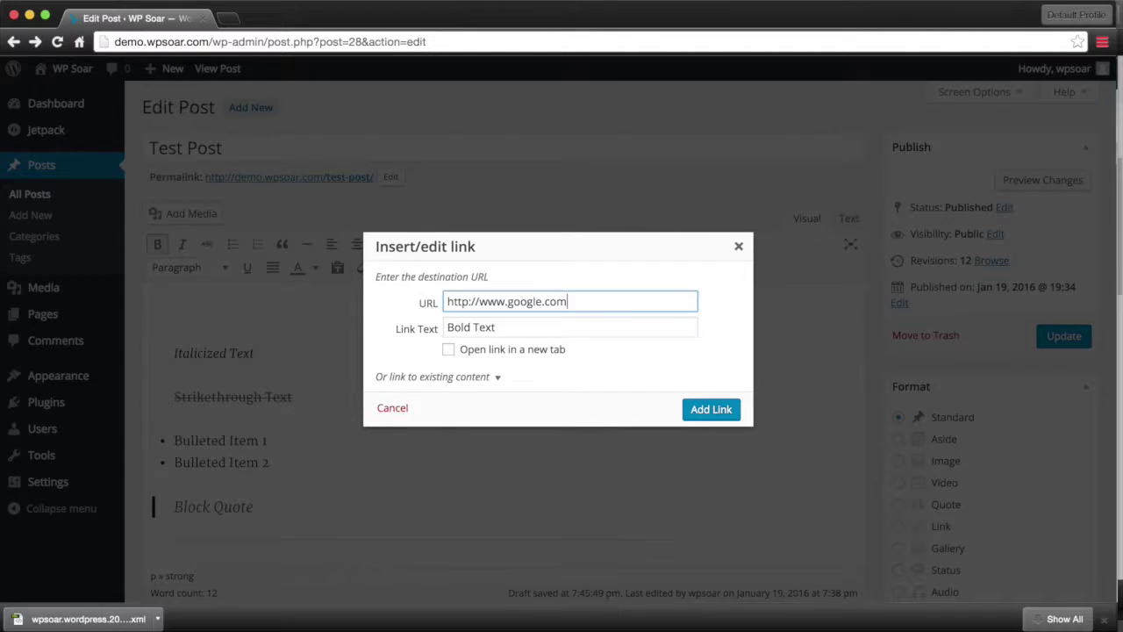
{"action": "key", "text": "Return"}
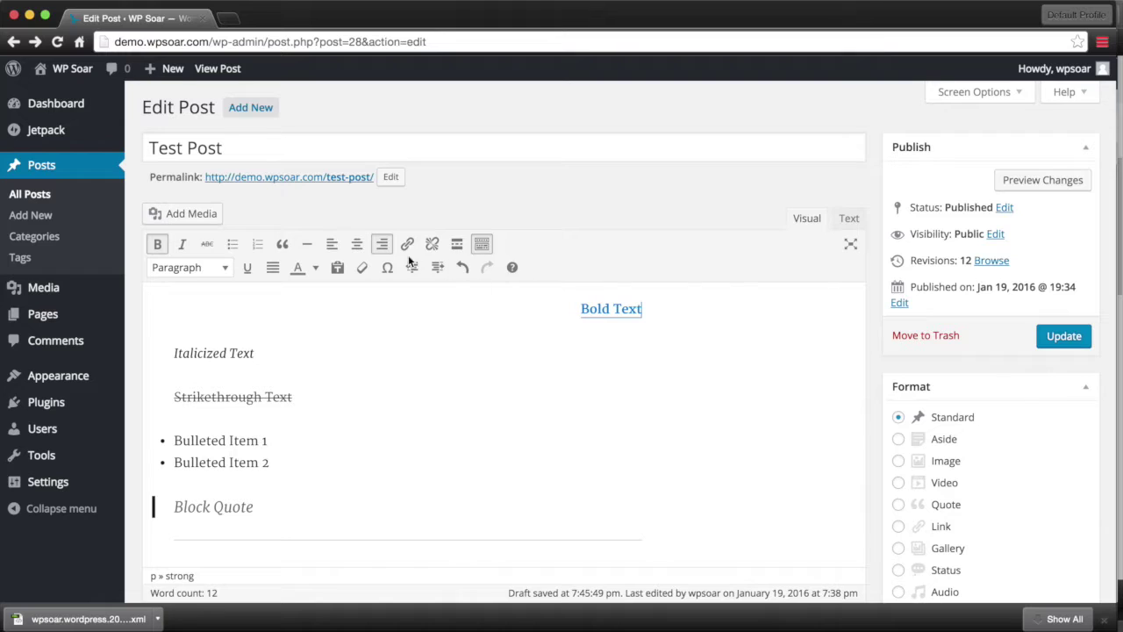
{"action": "left_click", "coordinate": [389, 495]}
Insert a read-more tag and move its <!--more--> line in the HTML to replace the trailing &nbsp;
{"action": "left_click", "coordinate": [708, 536]}
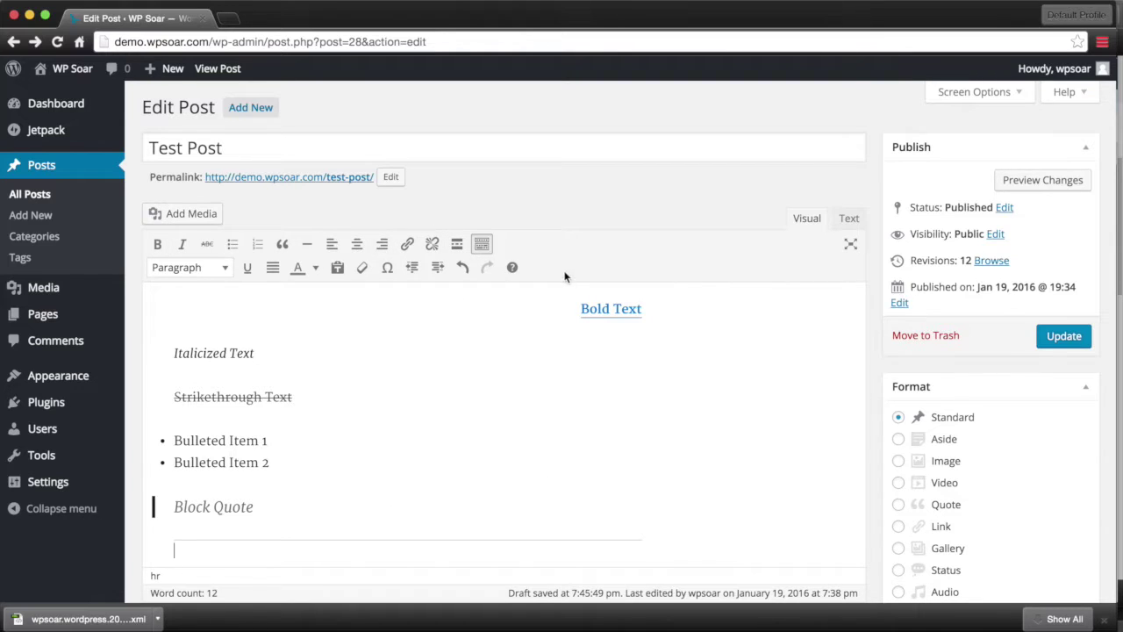
{"action": "left_click", "coordinate": [456, 243]}
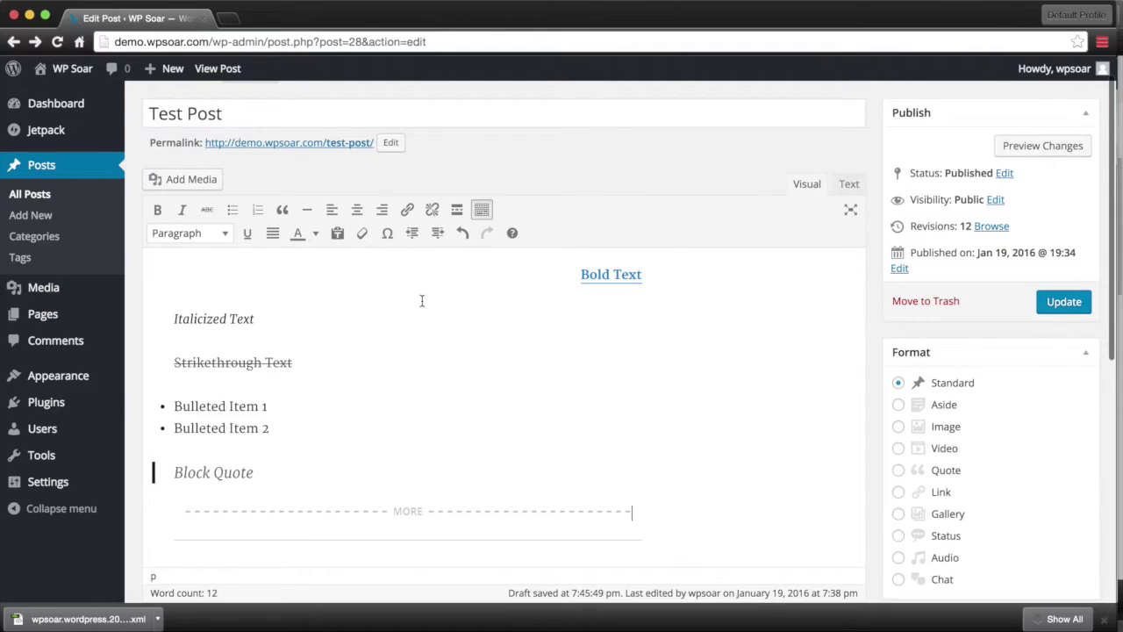
{"action": "left_click", "coordinate": [393, 510]}
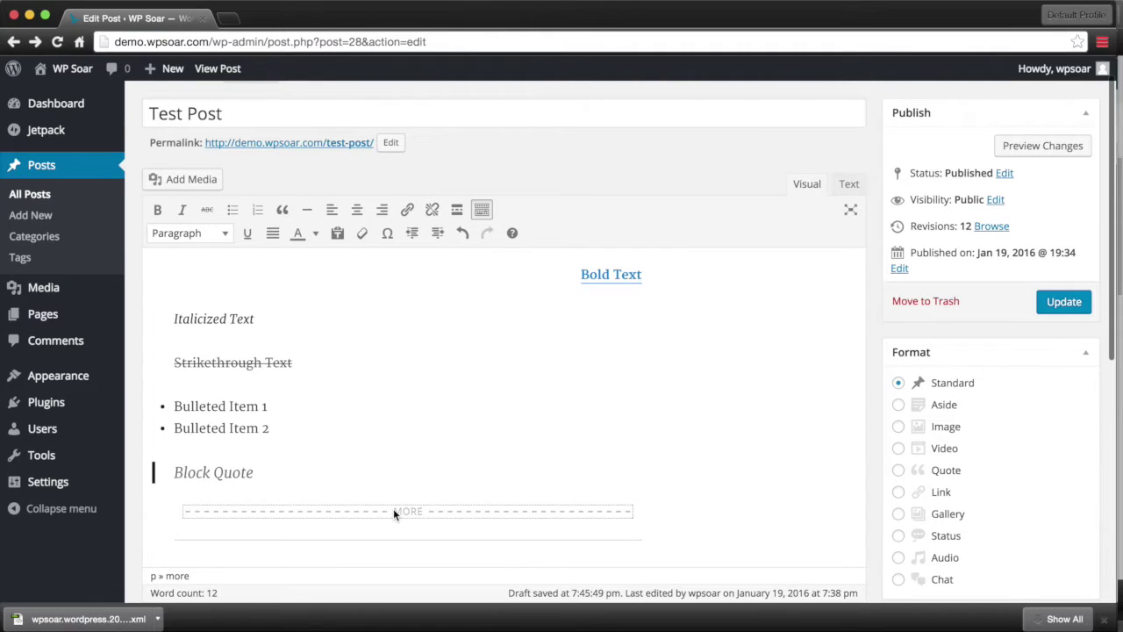
{"action": "left_click", "coordinate": [848, 184]}
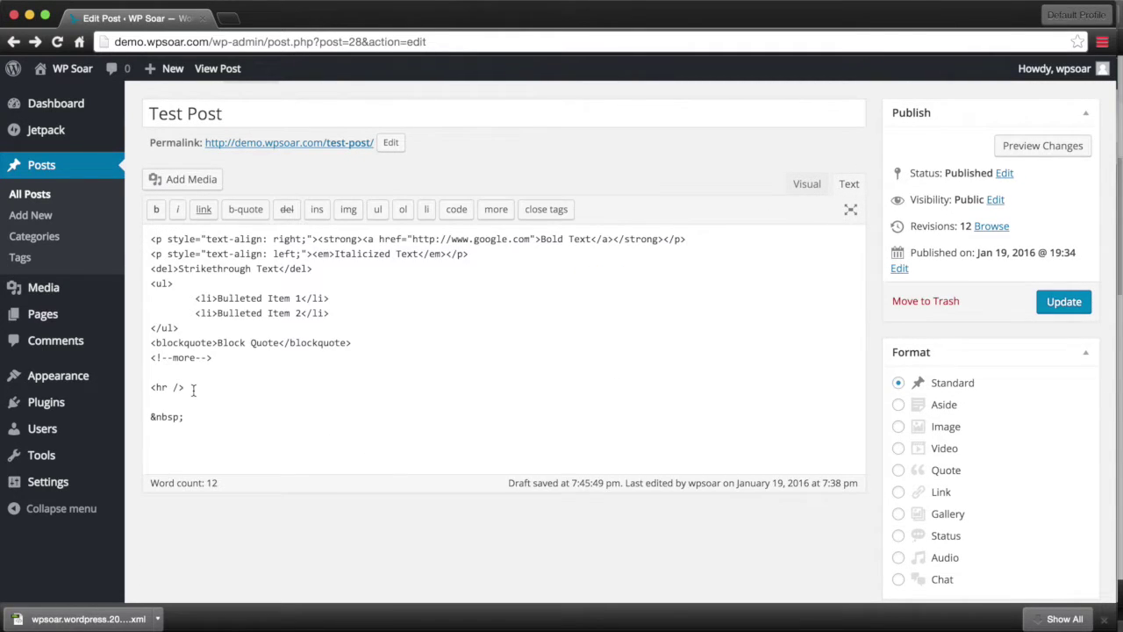
{"action": "triple_click", "coordinate": [194, 357]}
{"action": "key", "text": "ctrl+c"}
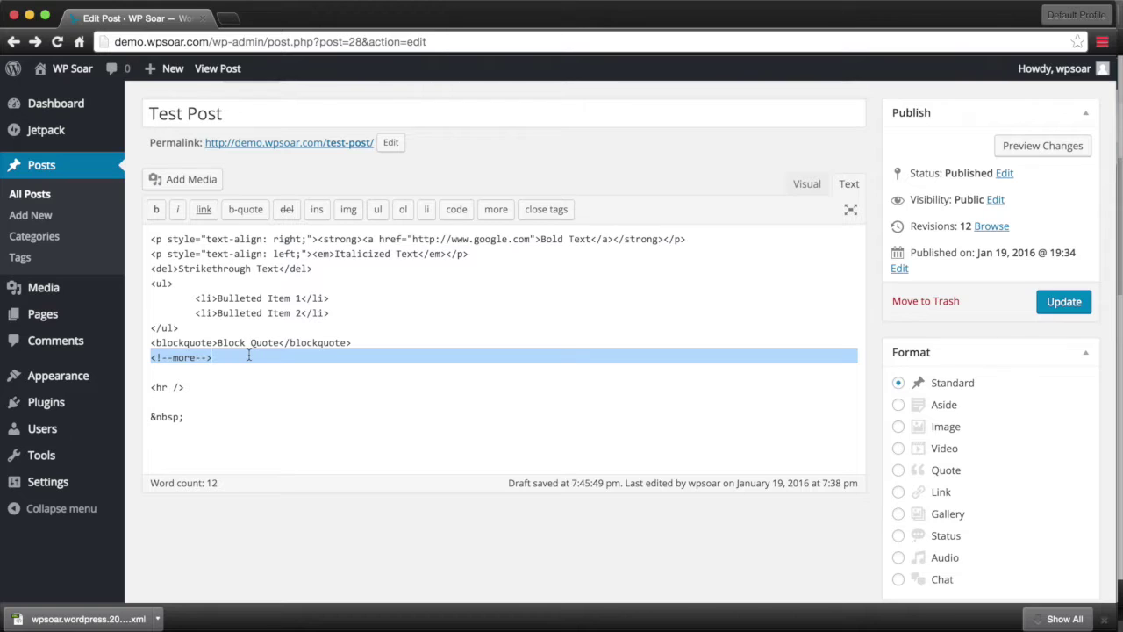
{"action": "key", "text": "BackSpace"}
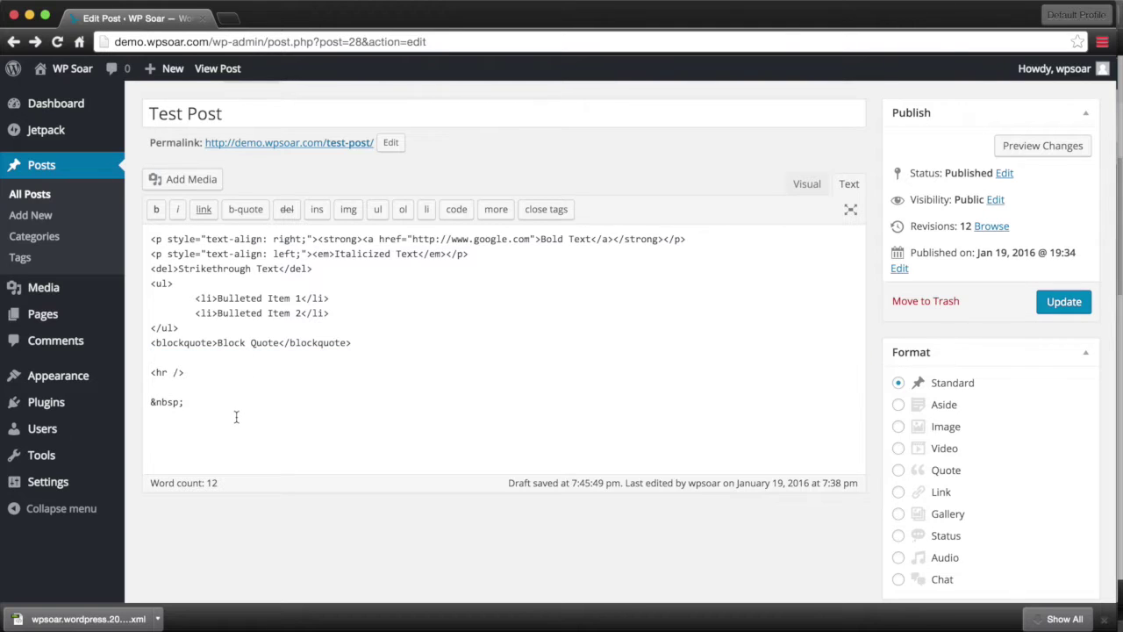
{"action": "double_click", "coordinate": [187, 401]}
{"action": "triple_click", "coordinate": [187, 401]}
{"action": "key", "text": "ctrl+v"}
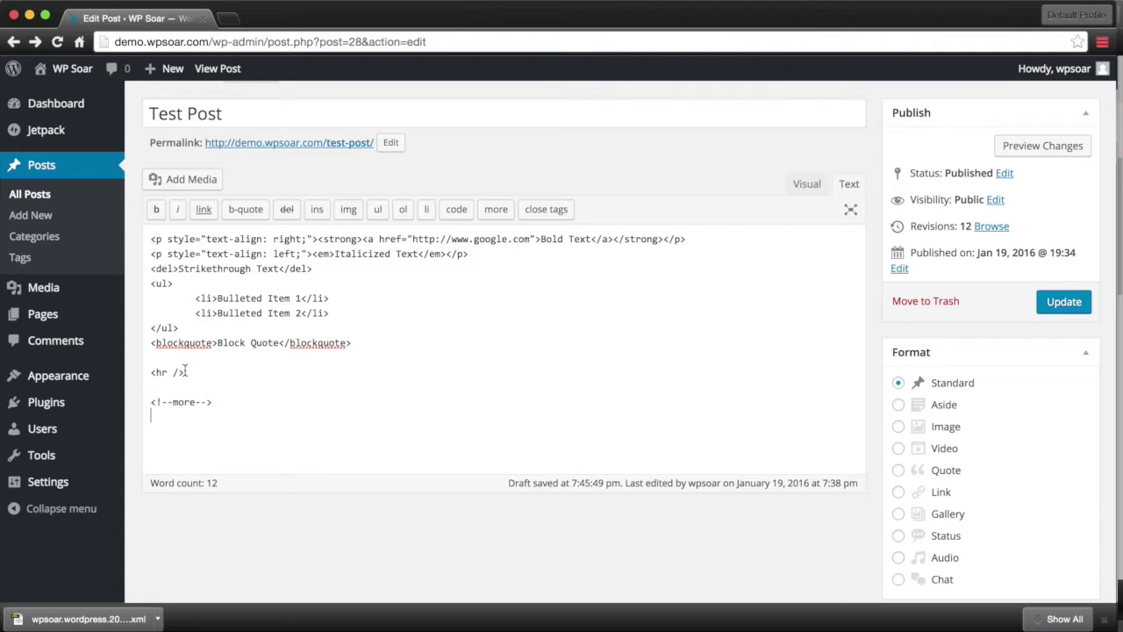
{"action": "left_click", "coordinate": [802, 185]}
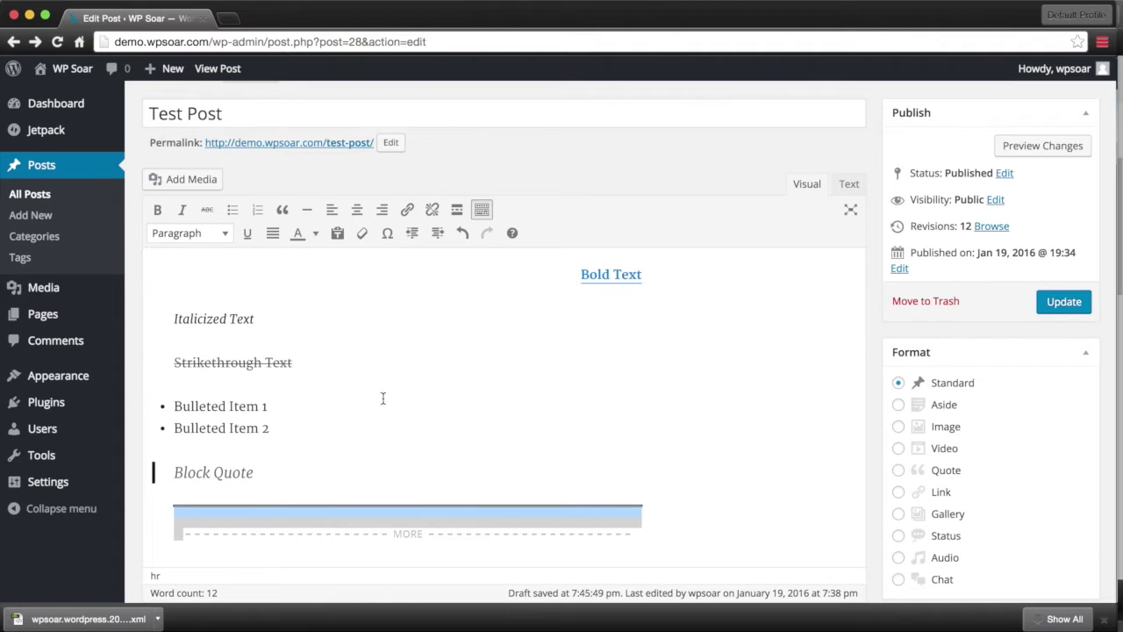
{"action": "left_click", "coordinate": [435, 422]}
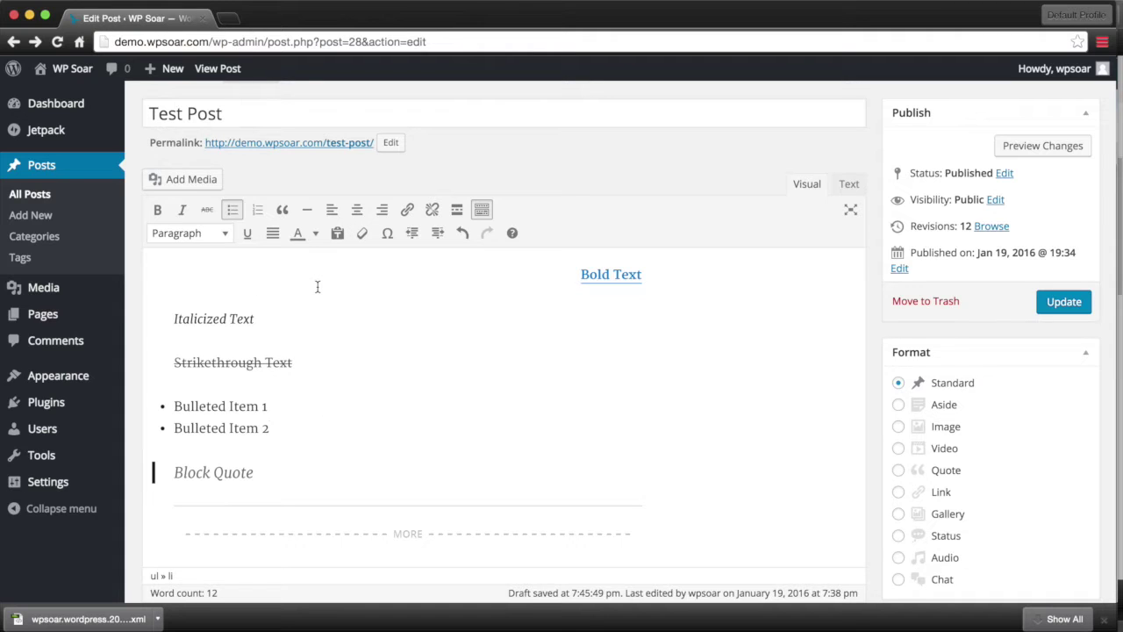
{"action": "left_click", "coordinate": [847, 187]}
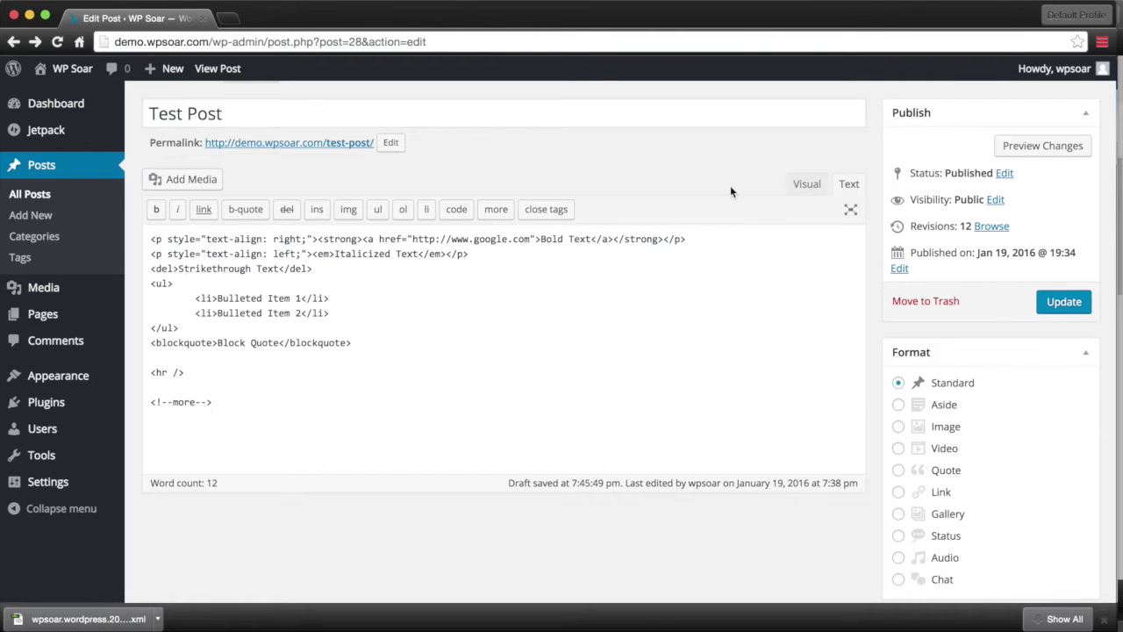
{"action": "left_click", "coordinate": [798, 186]}
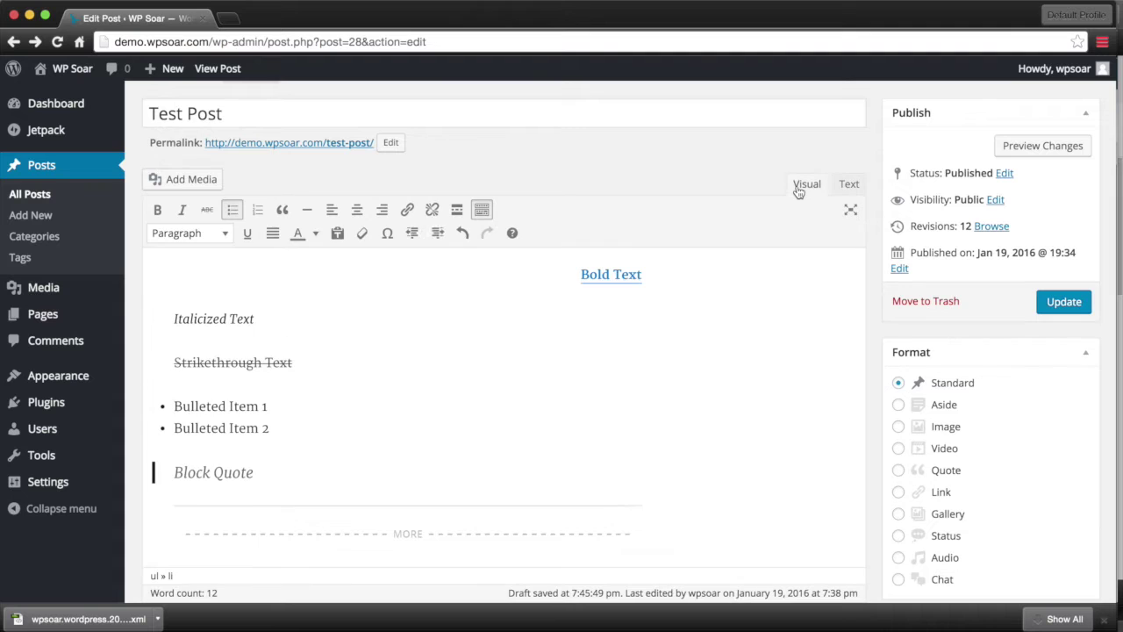
{"action": "right_click", "coordinate": [425, 429]}
{"action": "left_click", "coordinate": [353, 381]}
{"action": "scroll", "coordinate": [354, 380], "scroll_direction": "up", "scroll_amount": 1}
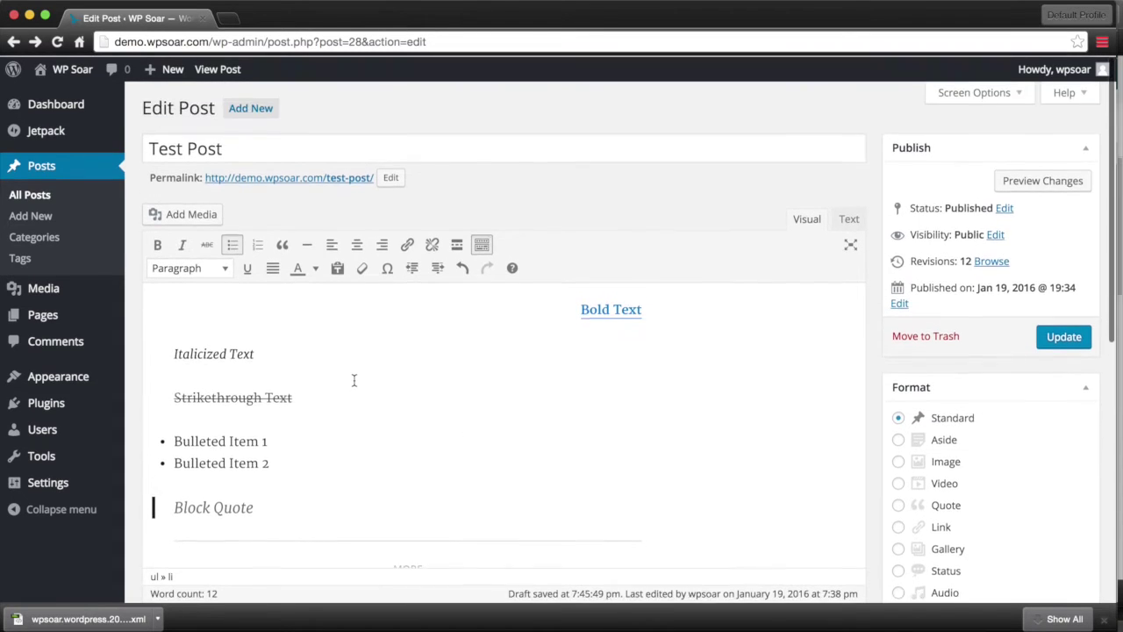
{"action": "scroll", "coordinate": [353, 380], "scroll_direction": "down", "scroll_amount": 2}
{"action": "left_click", "coordinate": [851, 150]}
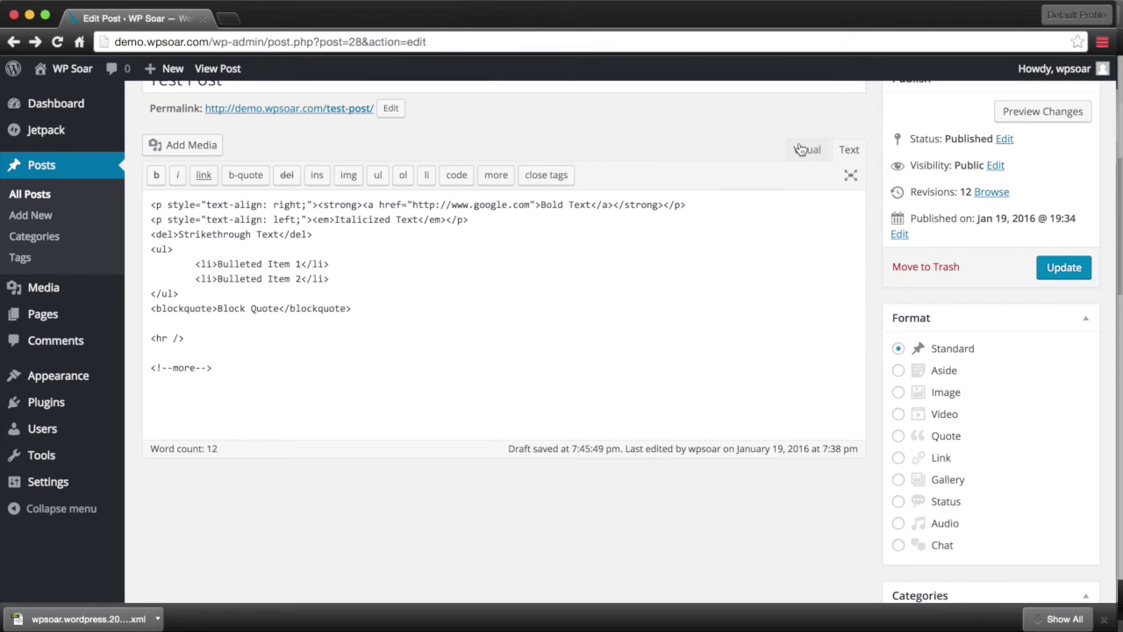
{"action": "left_click", "coordinate": [800, 149]}
{"action": "left_click", "coordinate": [521, 436]}
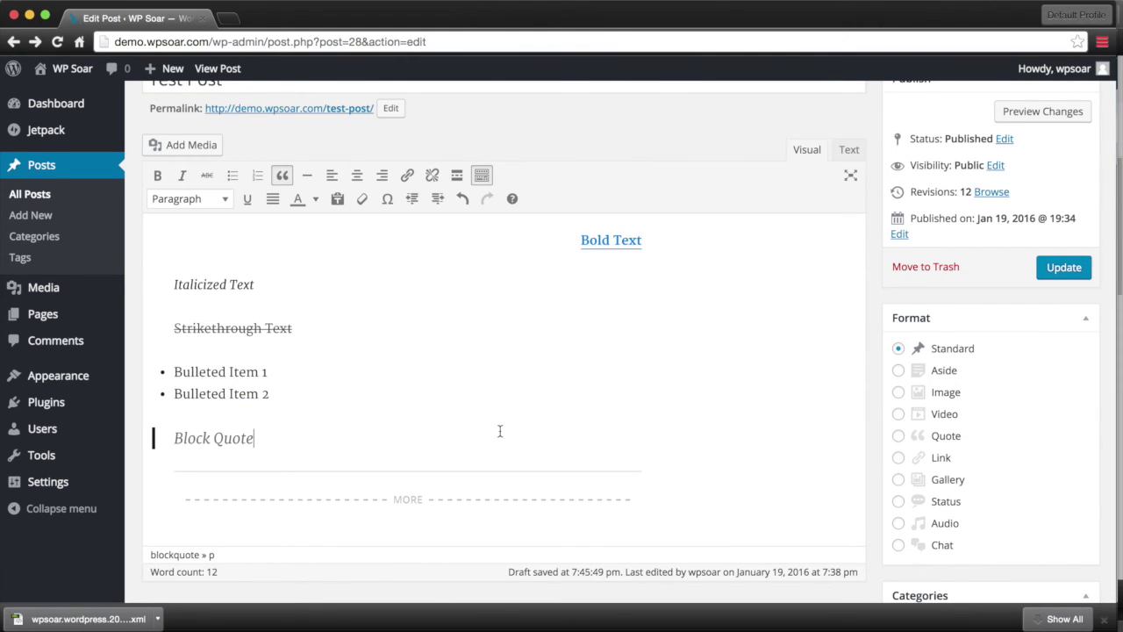